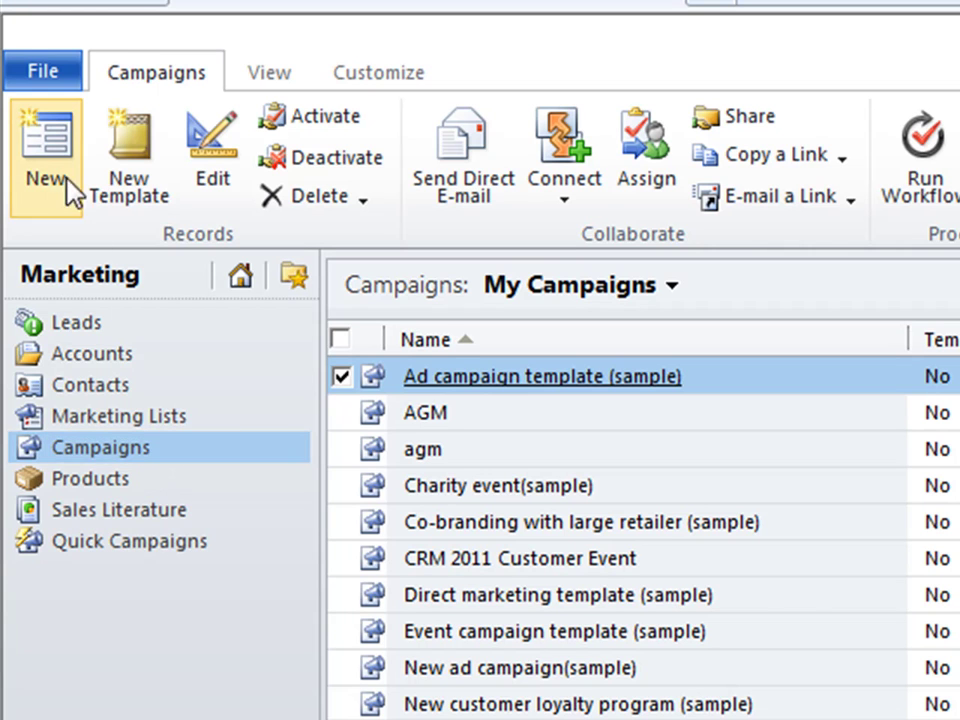
# Step: Create a new campaign and name it "CRM 2011 Launch Event"
pyautogui.click(42, 163)
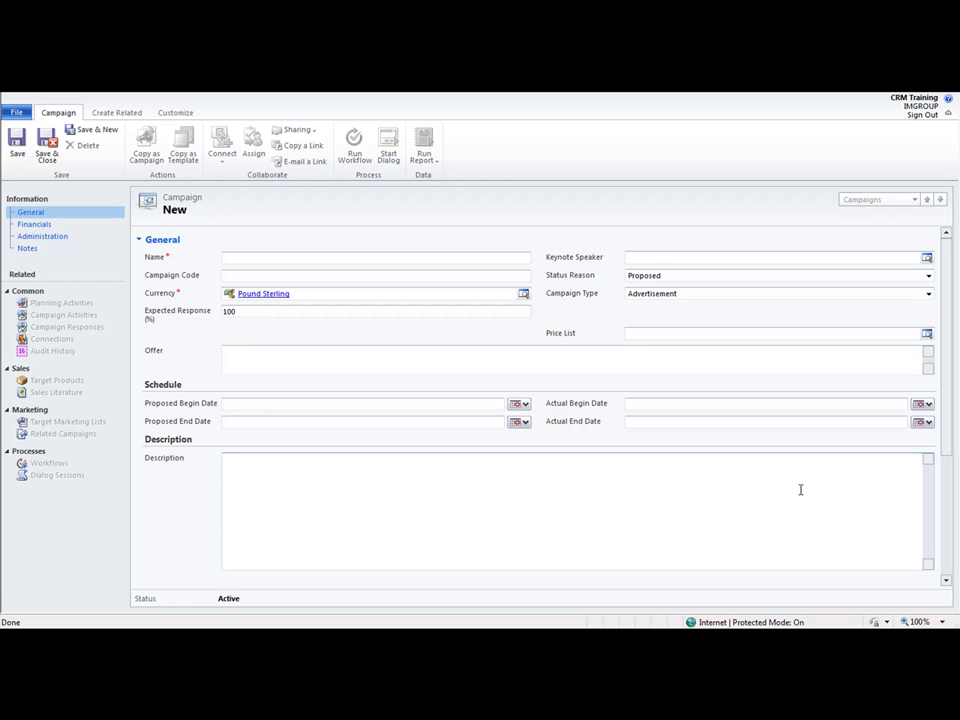
pyautogui.click(248, 256)
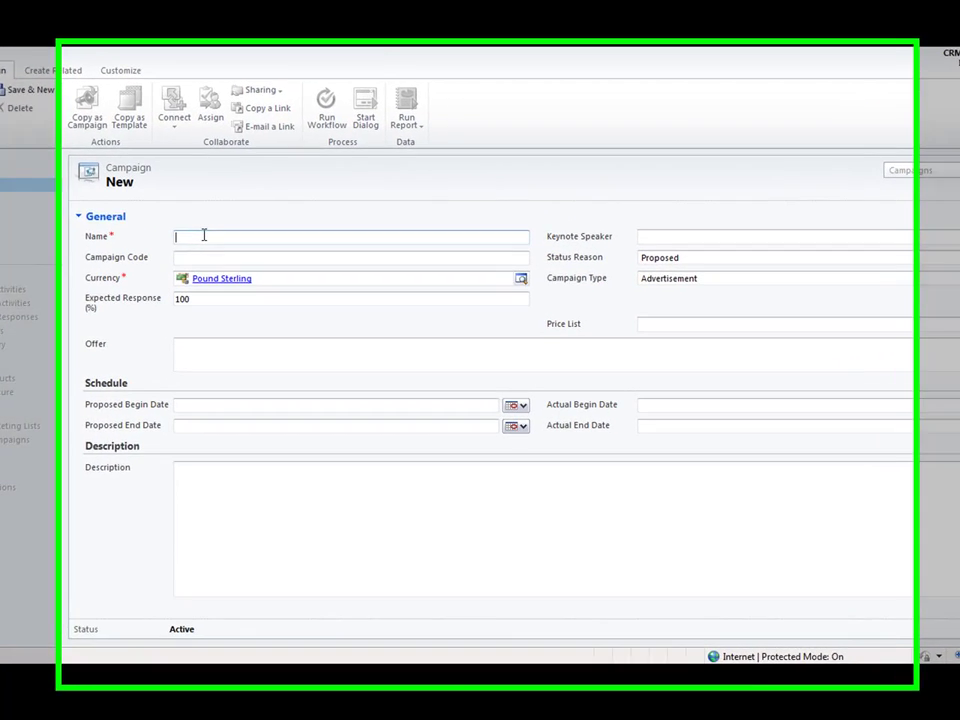
pyautogui.write('CRM 2011 Launch Event')
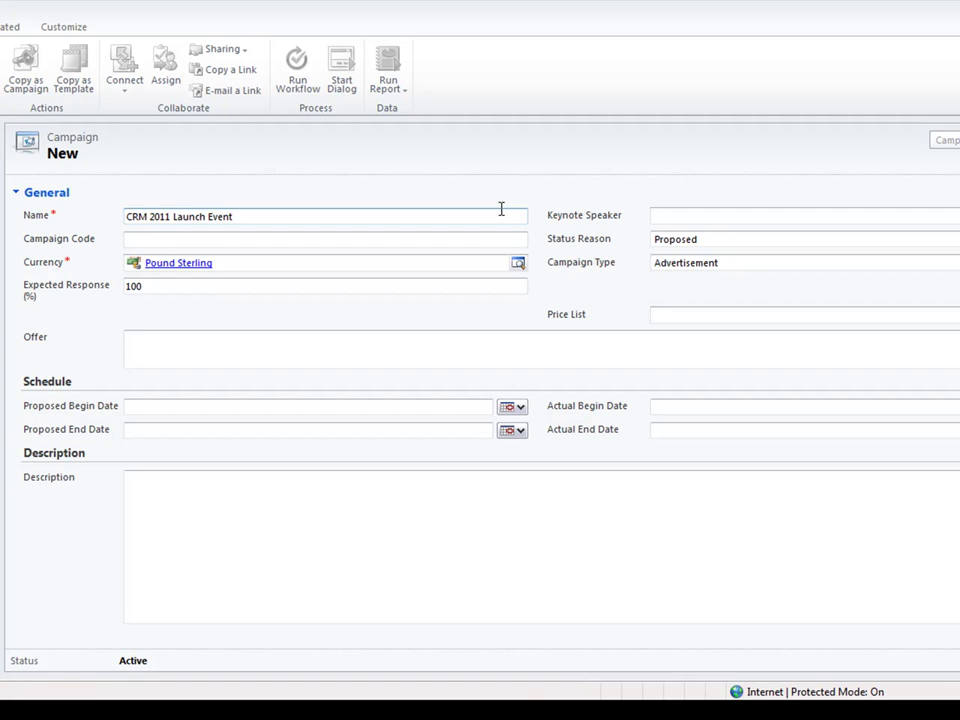
pyautogui.click(733, 241)
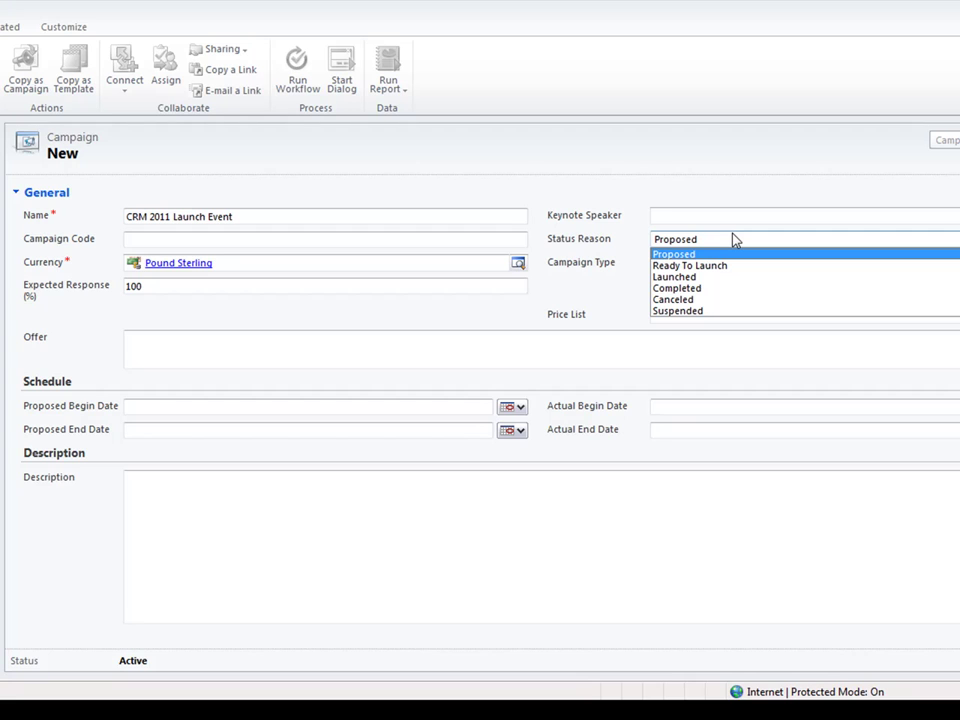
pyautogui.click(559, 194)
pyautogui.click(561, 196)
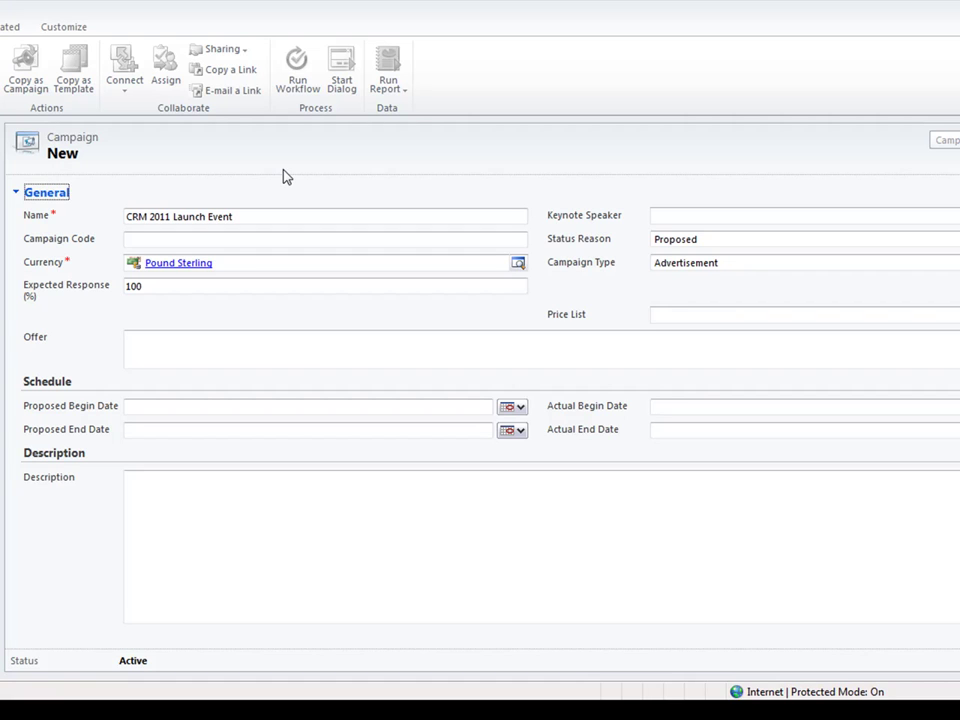
# Step: Enter offer "You are invited to the CRM 2011 Launch Event" and description "This is a campaign to invite people to IMGROUP's CRM 2011 launch event.", and save
pyautogui.click(152, 344)
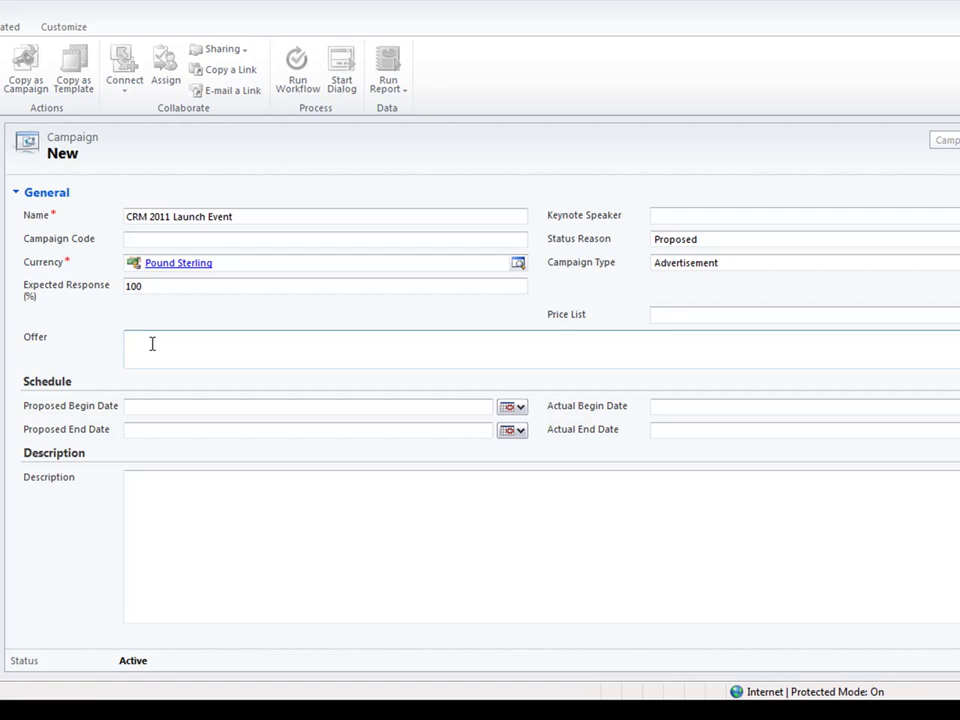
pyautogui.write('You are invited to the CRM 2011 Launch Event')
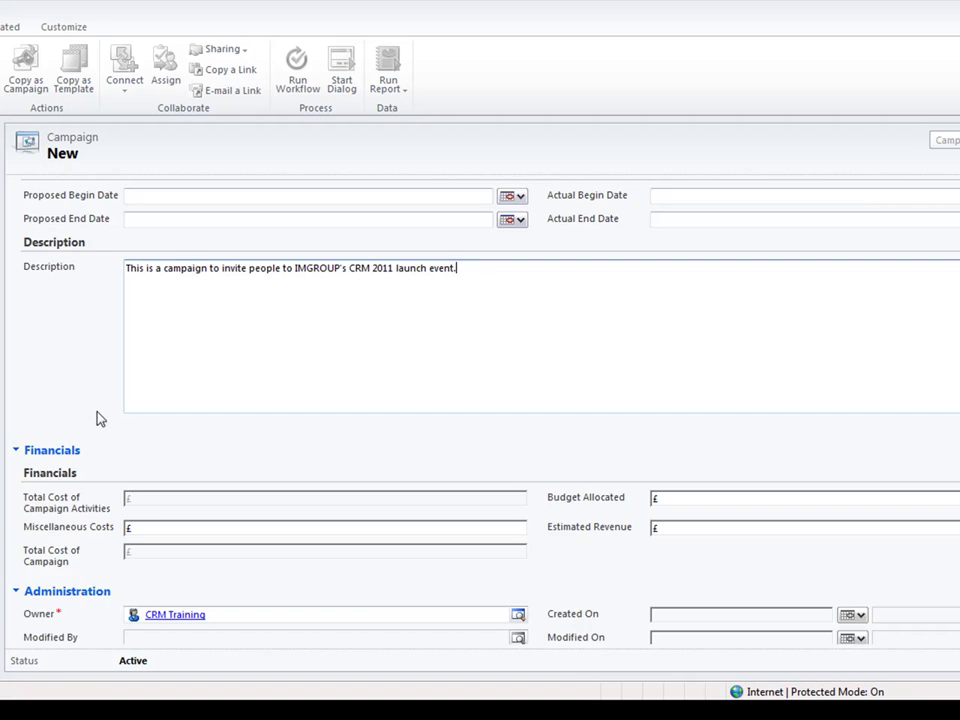
pyautogui.scroll(-1, 111, 394)
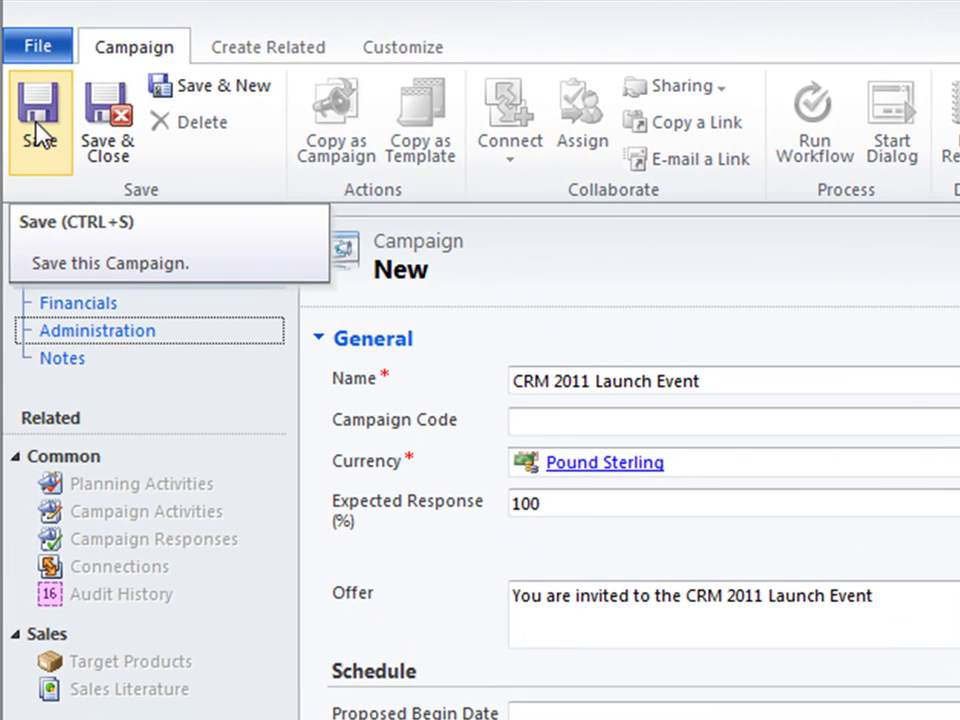
pyautogui.click(36, 121)
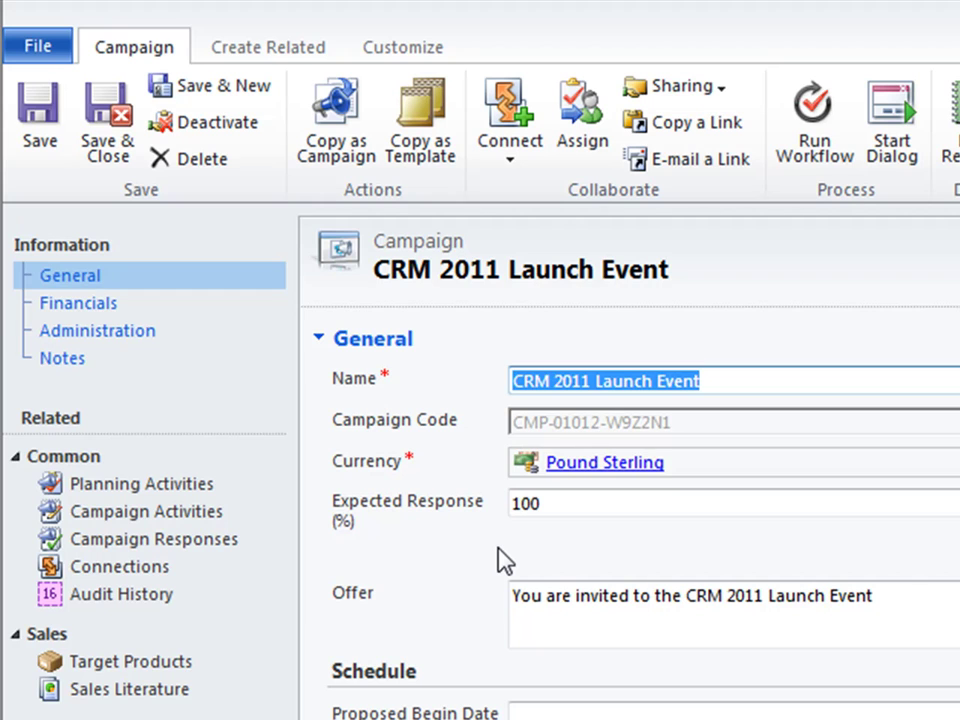
# Step: Add a new task to the campaign's planning activities with the subject "Create invite list"
pyautogui.click(88, 280)
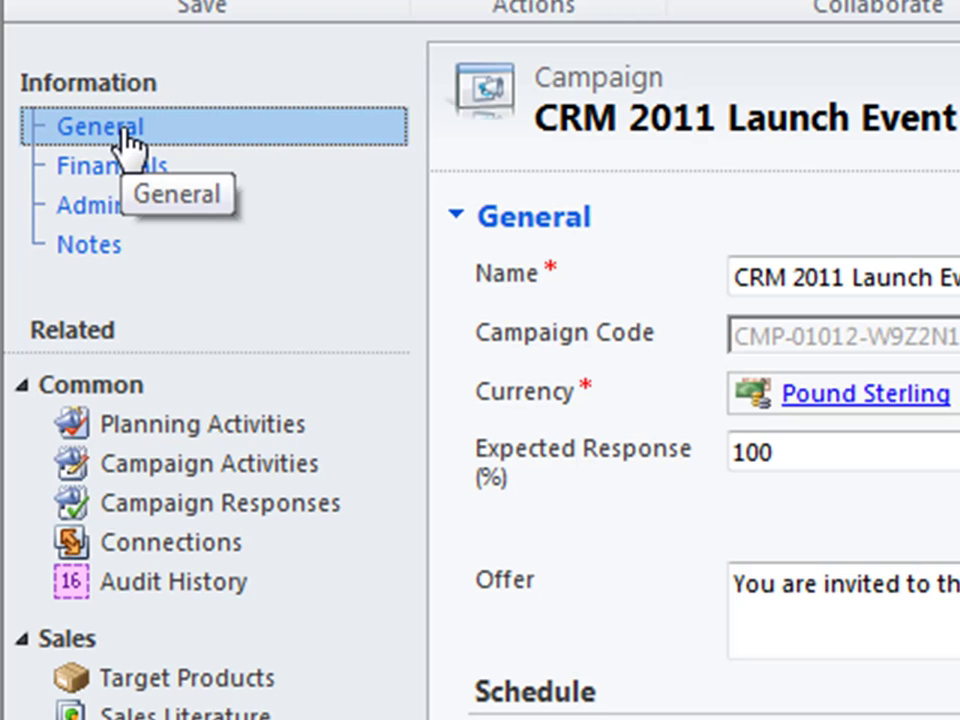
pyautogui.click(206, 428)
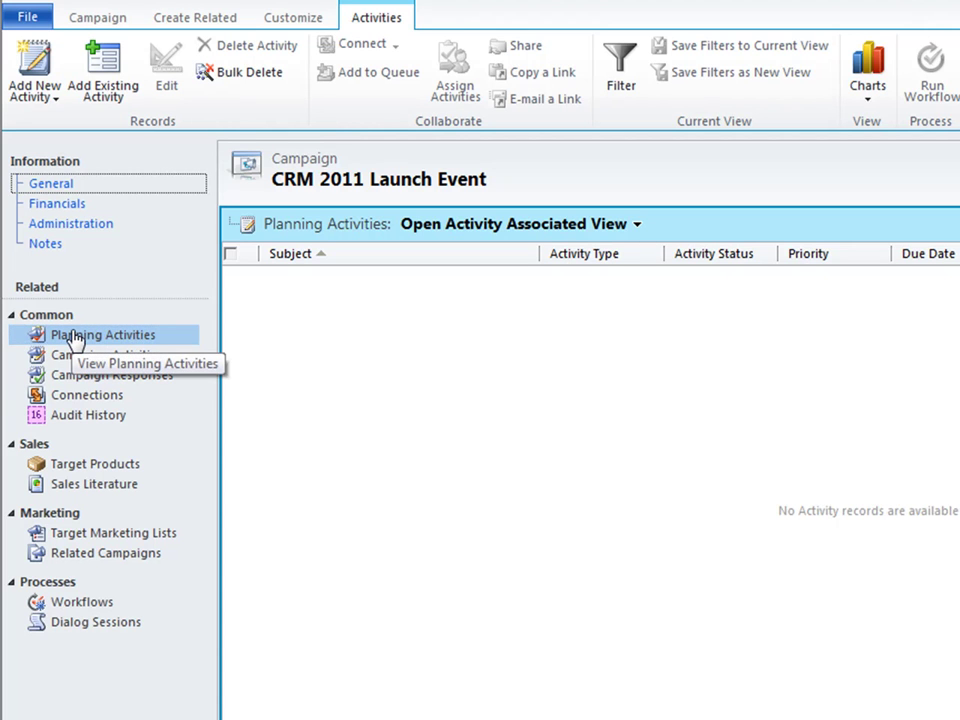
pyautogui.click(46, 100)
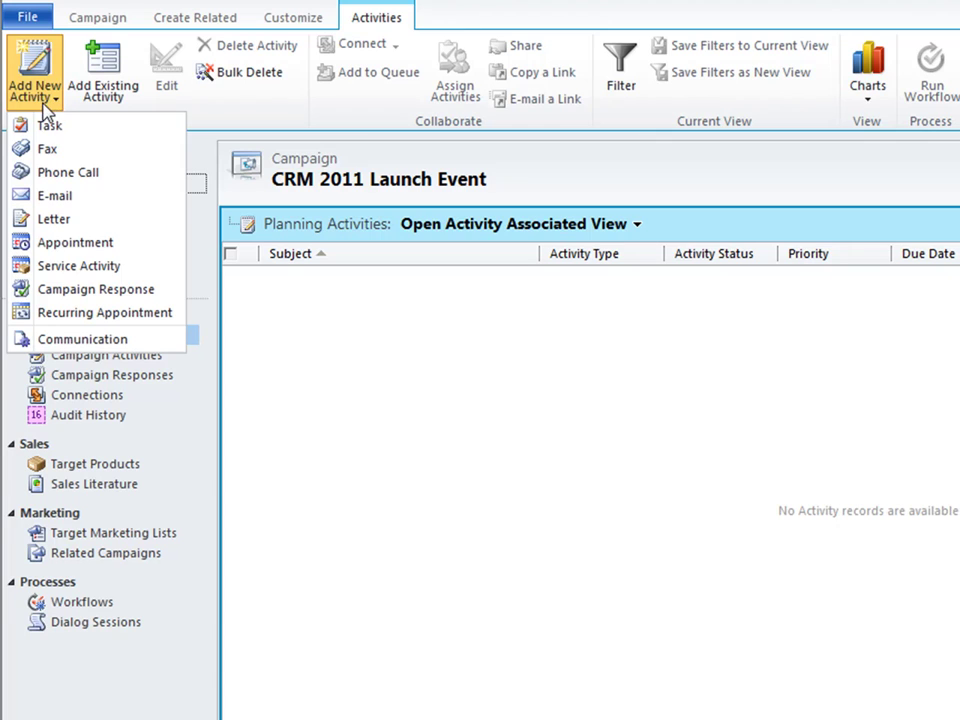
pyautogui.click(48, 127)
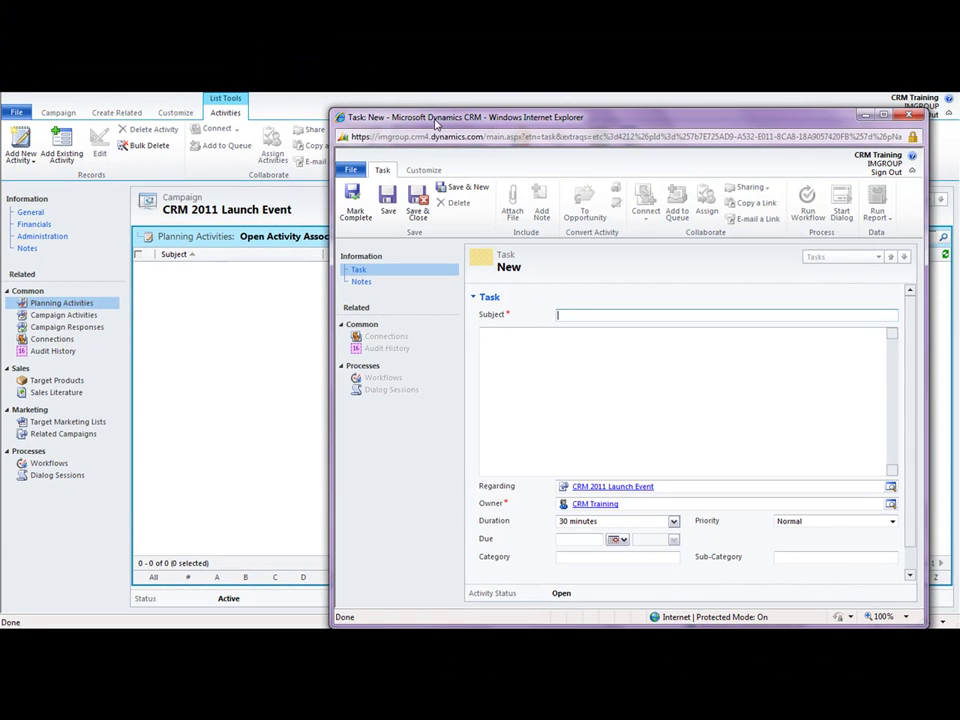
pyautogui.doubleClick(435, 122)
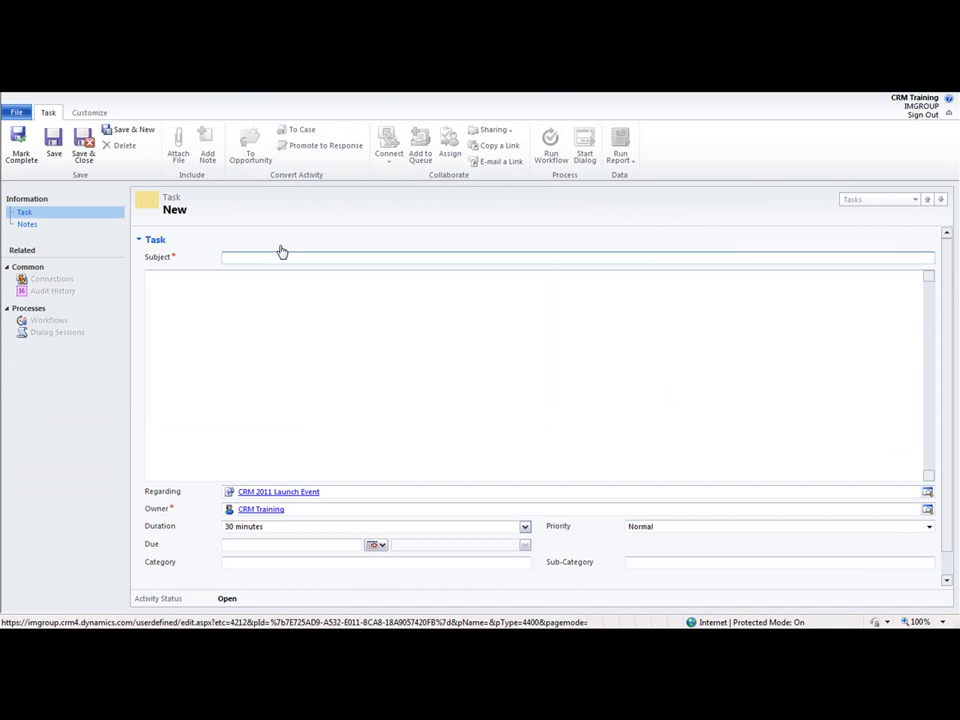
pyautogui.write('Create invite list')
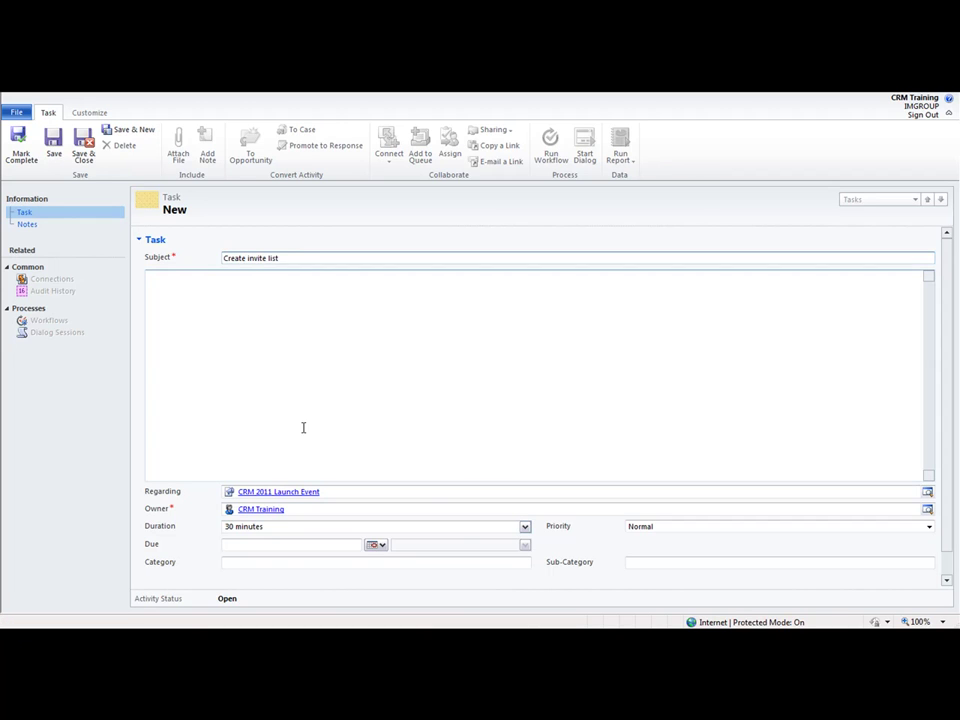
# Step: Set the task's due date to 07/02/2011 at 18:00, and save and close the task
pyautogui.click(381, 547)
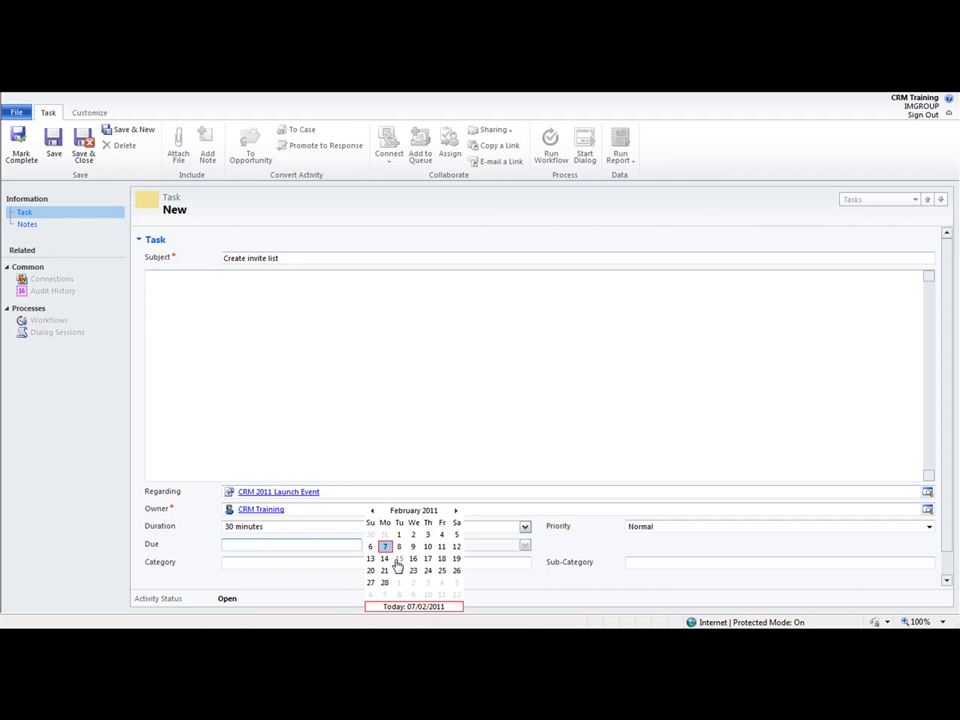
pyautogui.click(385, 547)
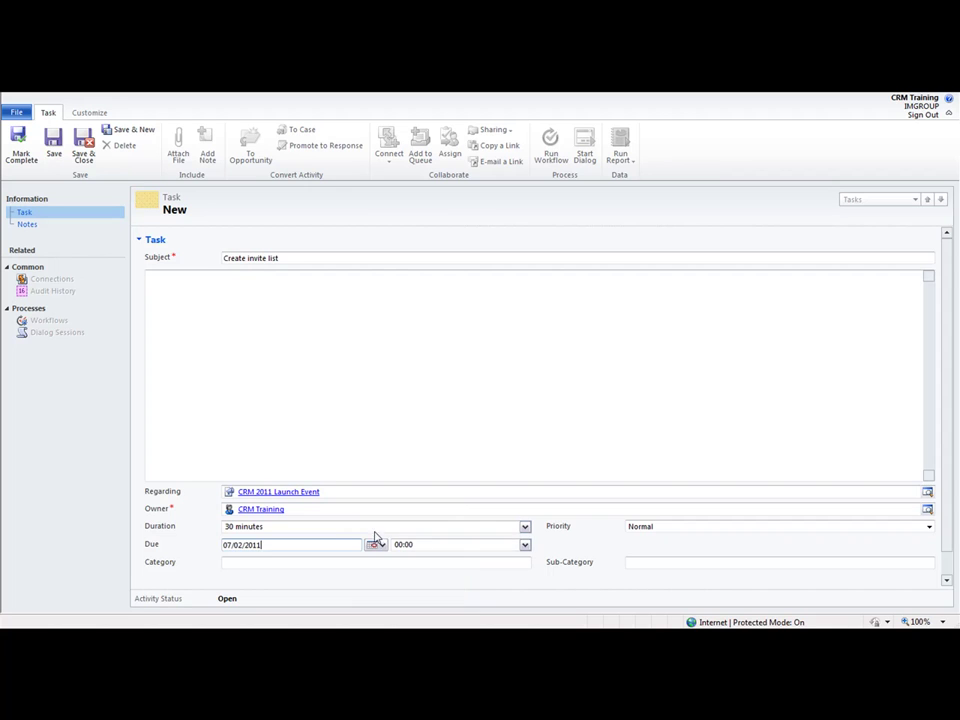
pyautogui.click(525, 545)
pyautogui.click(440, 560)
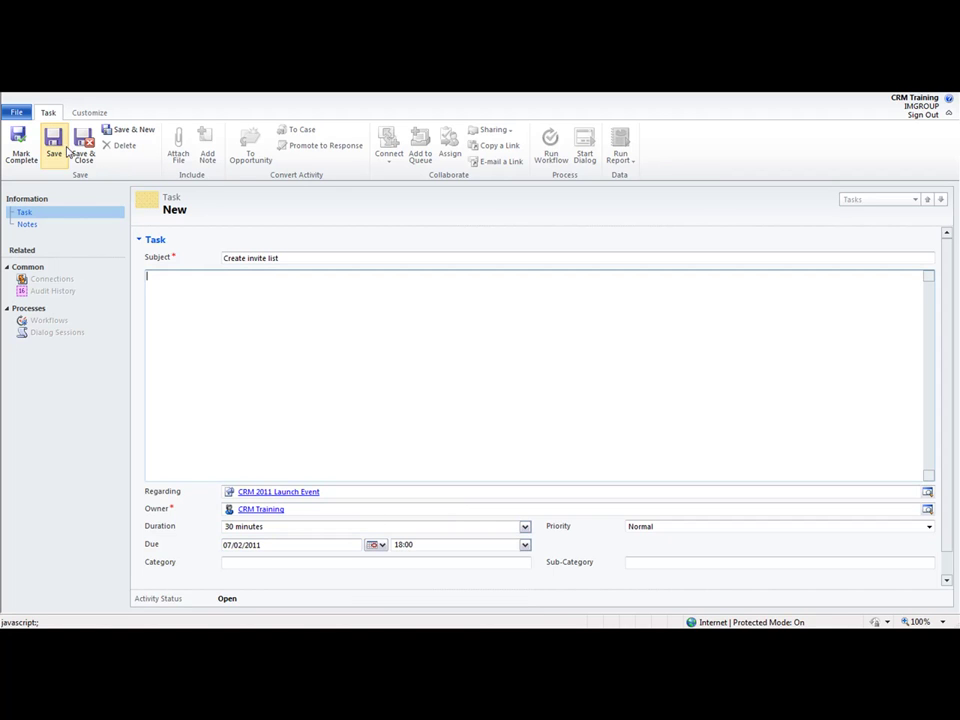
pyautogui.click(83, 152)
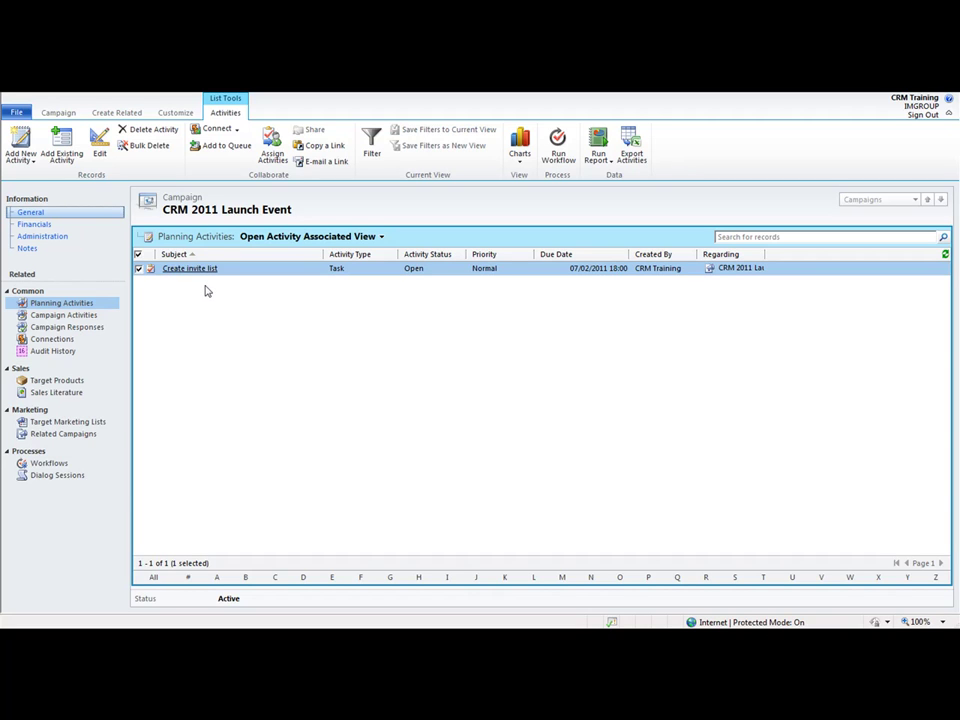
# Step: Open the "Create invite list" task from the planning activities and mark it complete
pyautogui.click(82, 302)
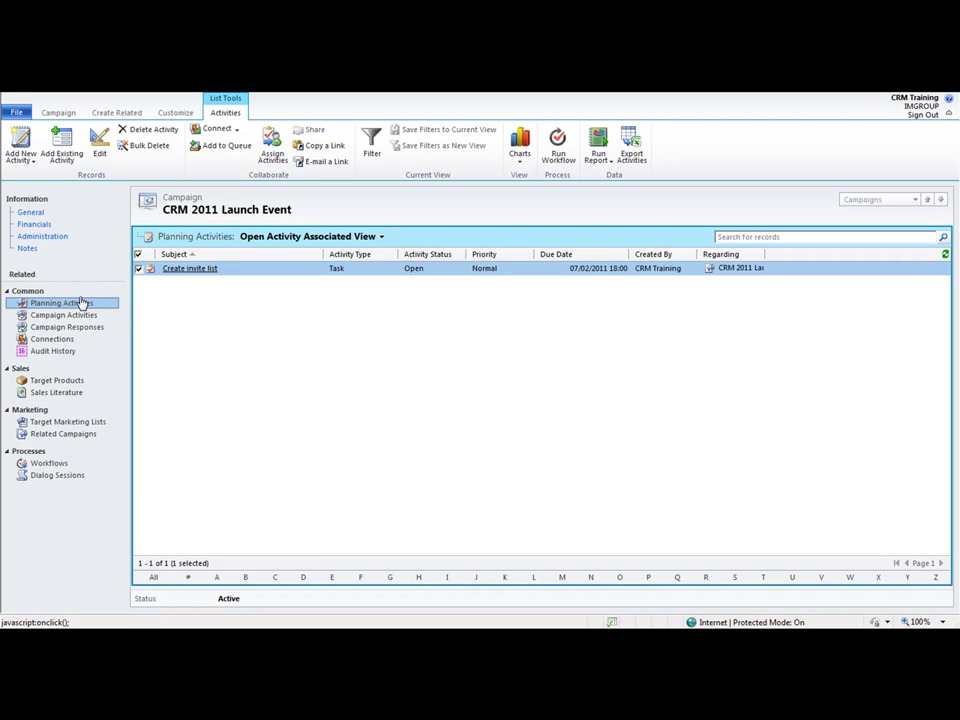
pyautogui.doubleClick(266, 272)
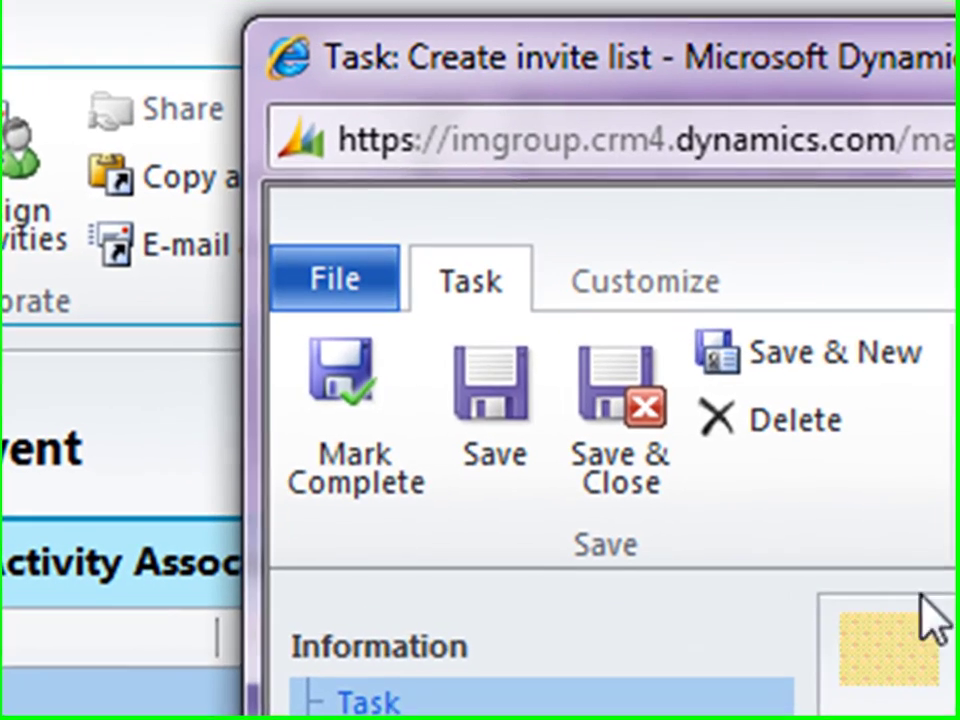
pyautogui.click(418, 474)
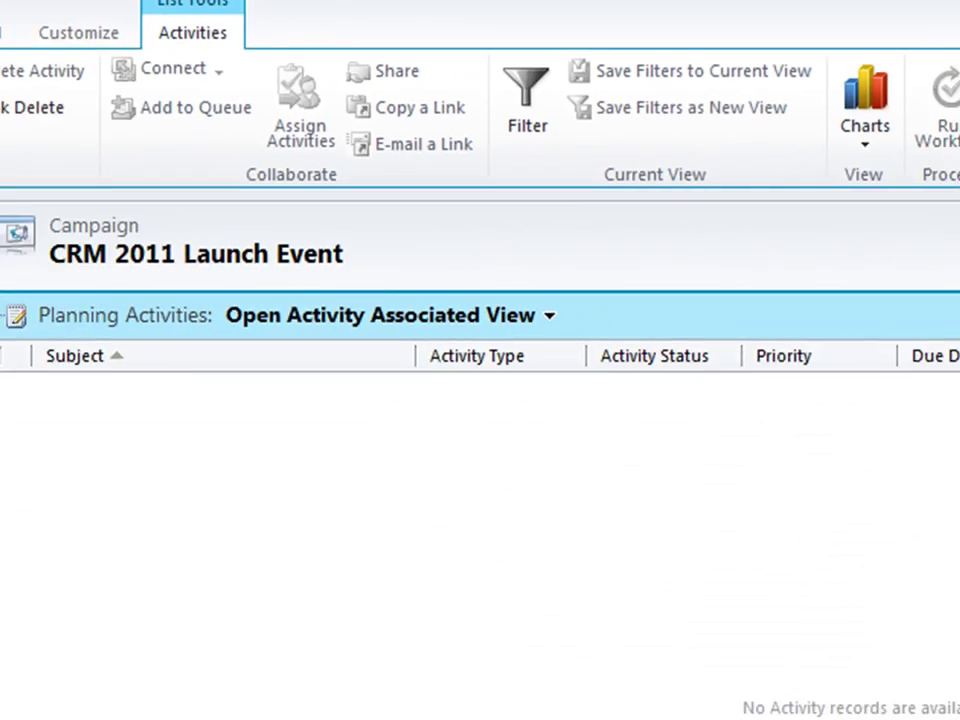
# Step: Add the existing marketing list "Leads within the UK" to the campaign's target marketing lists, including its open undistributed campaign activities
pyautogui.click(137, 538)
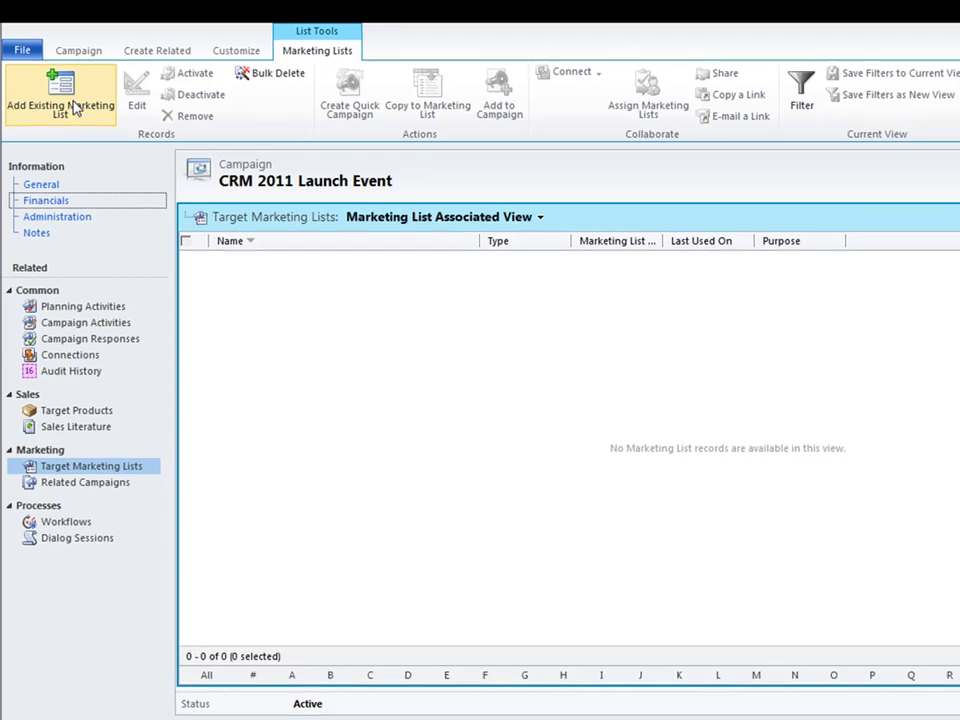
pyautogui.click(74, 108)
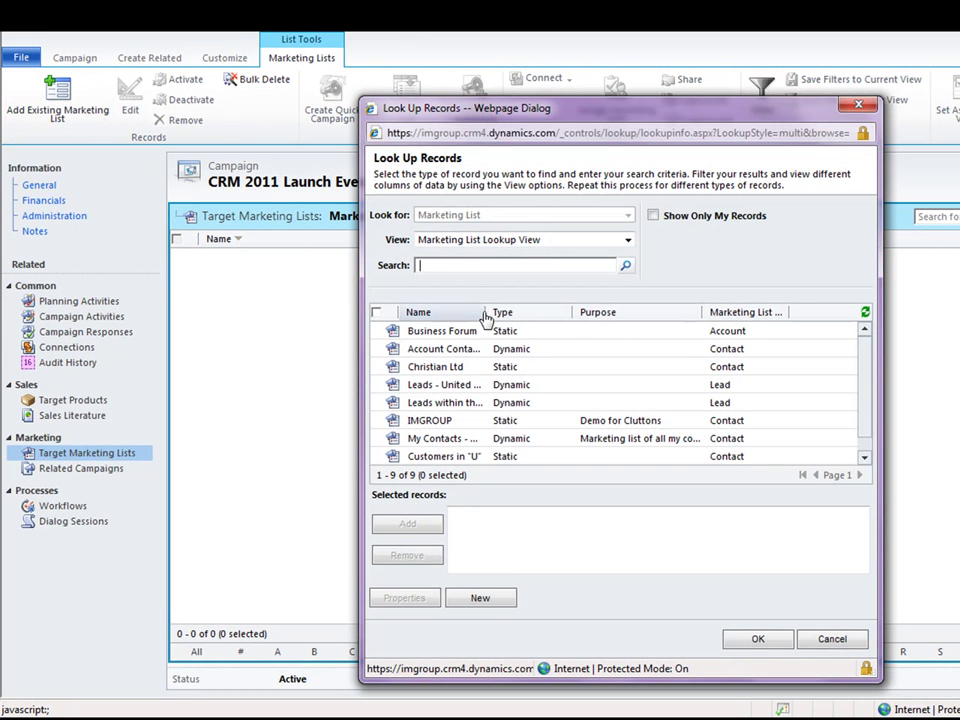
pyautogui.moveTo(484, 311); pyautogui.dragTo(541, 308)
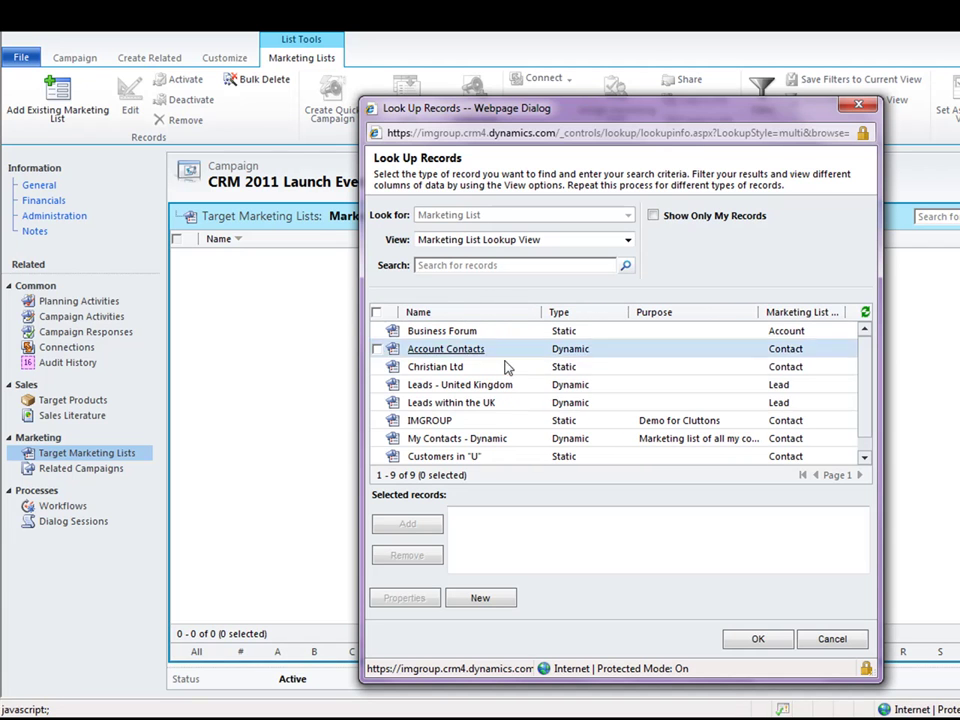
pyautogui.doubleClick(516, 403)
pyautogui.press('Return')
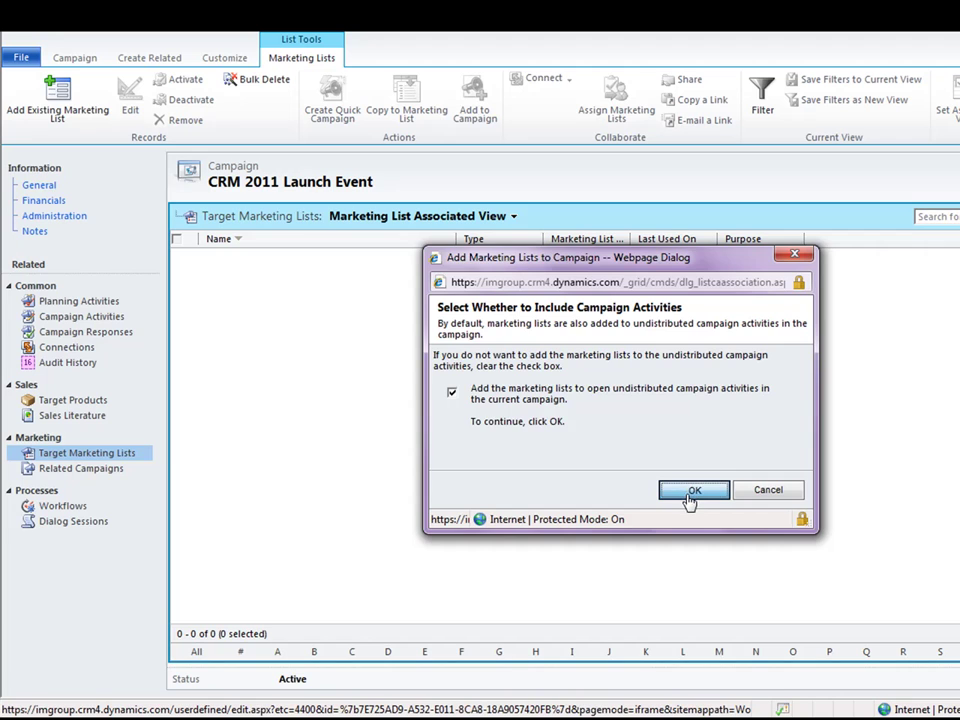
pyautogui.click(690, 490)
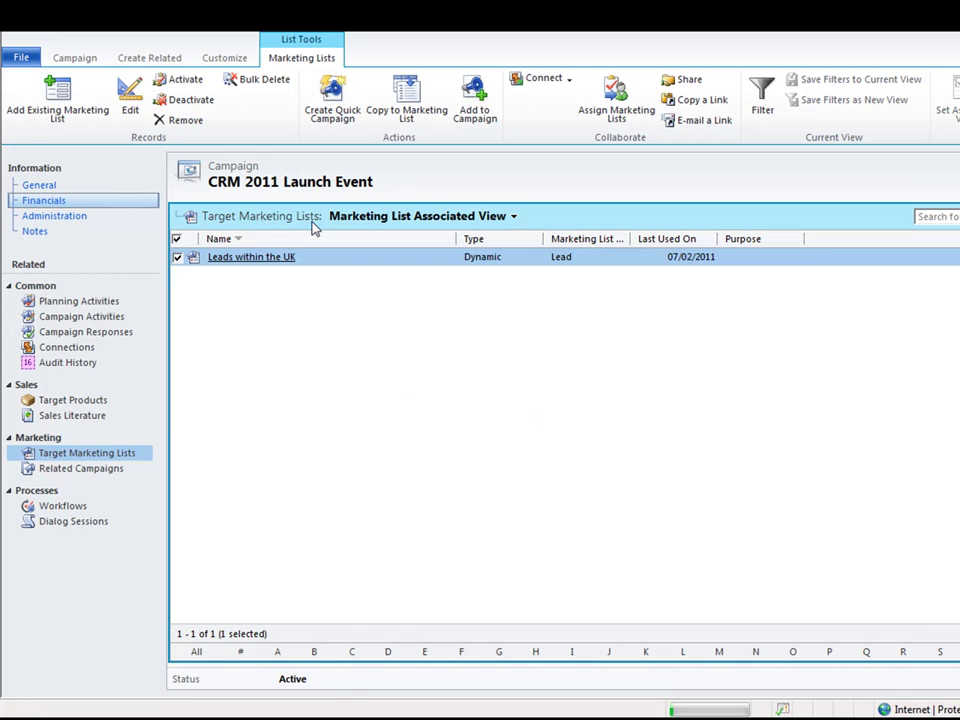
# Step: Add a new campaign activity to the CRM 2011 Launch Event campaign and set its channel to E-mail
pyautogui.click(104, 321)
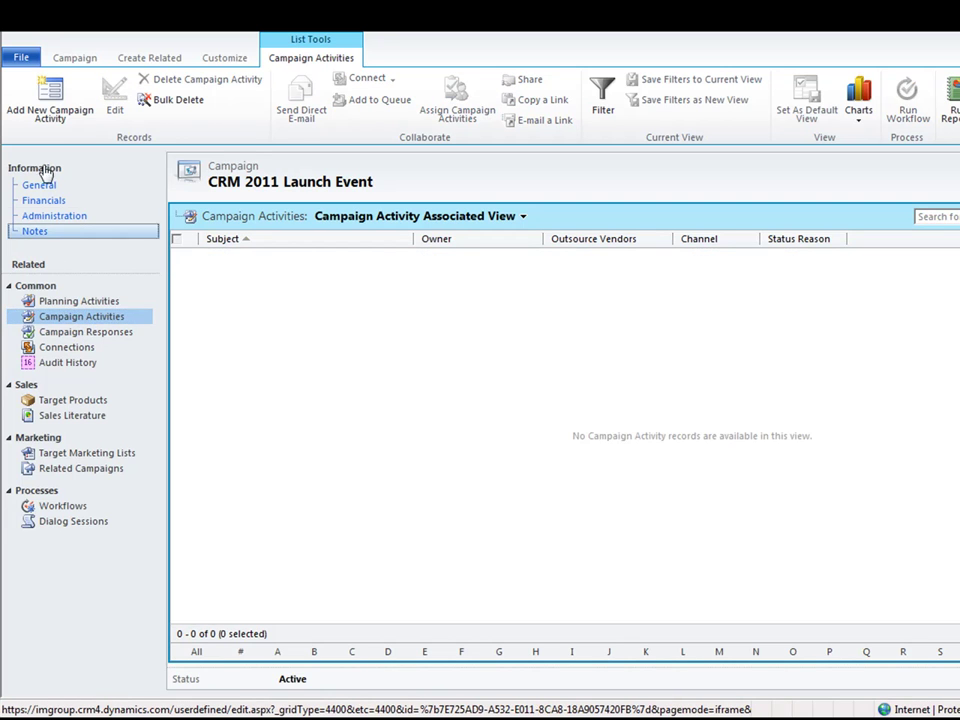
pyautogui.click(48, 105)
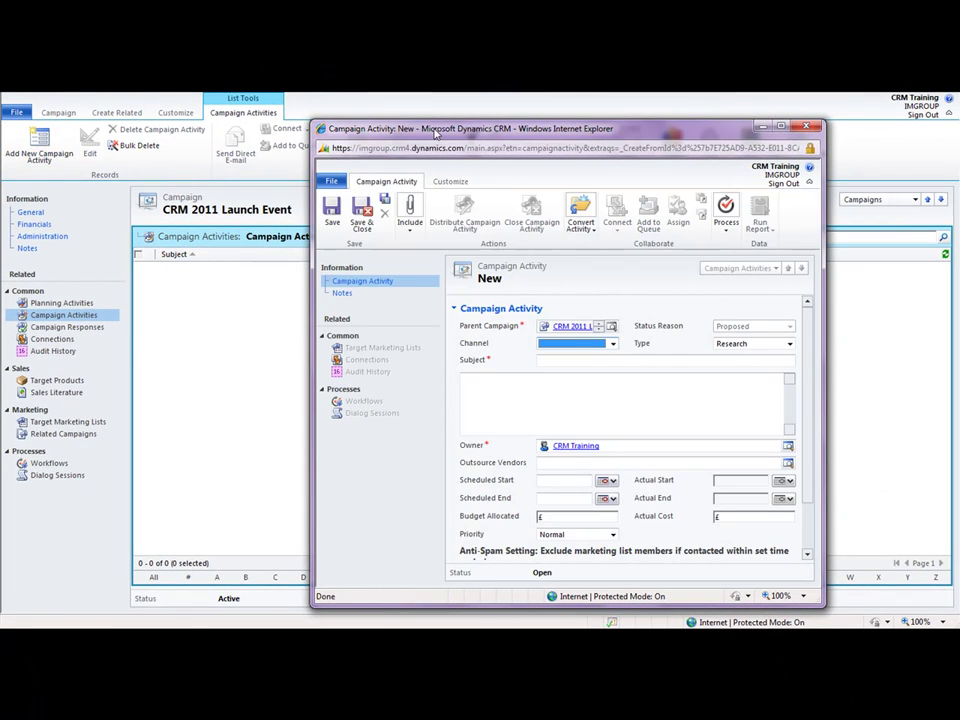
pyautogui.doubleClick(434, 132)
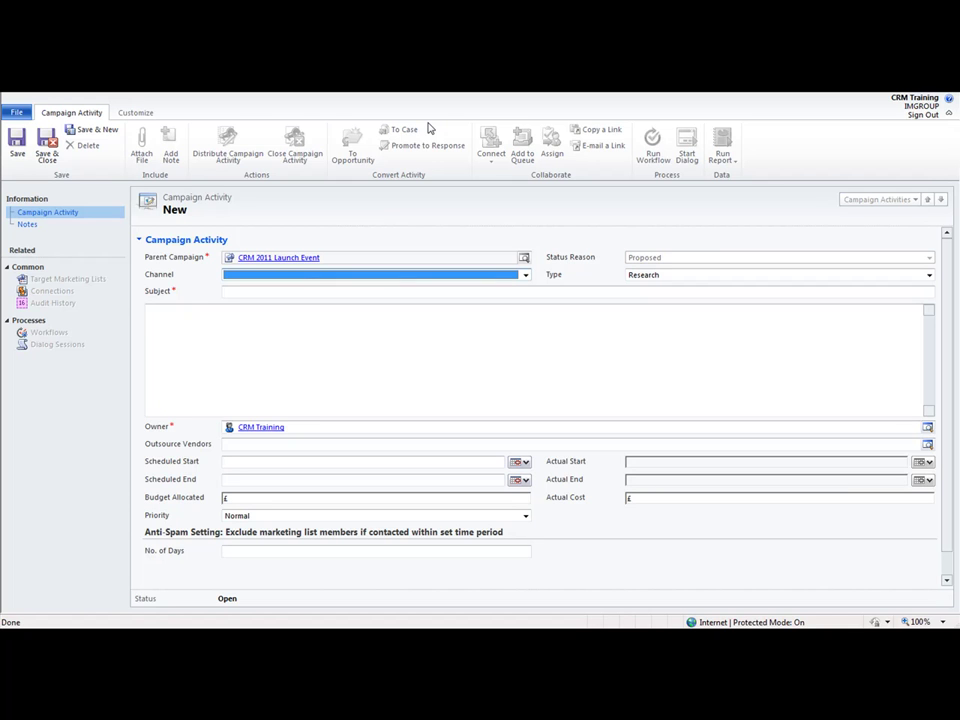
pyautogui.click(525, 276)
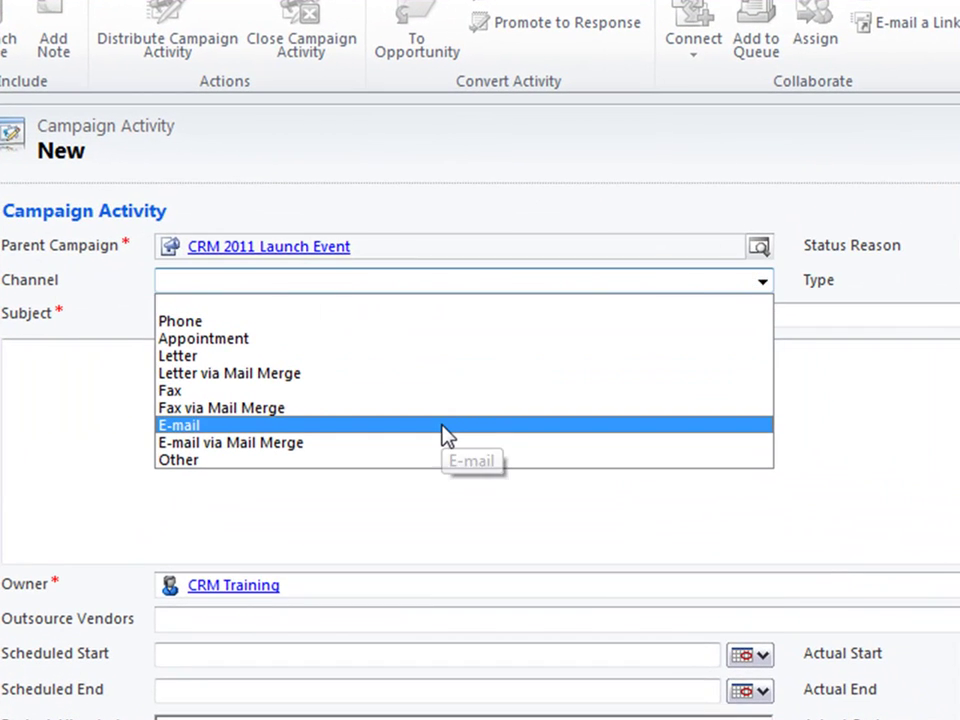
pyautogui.click(443, 428)
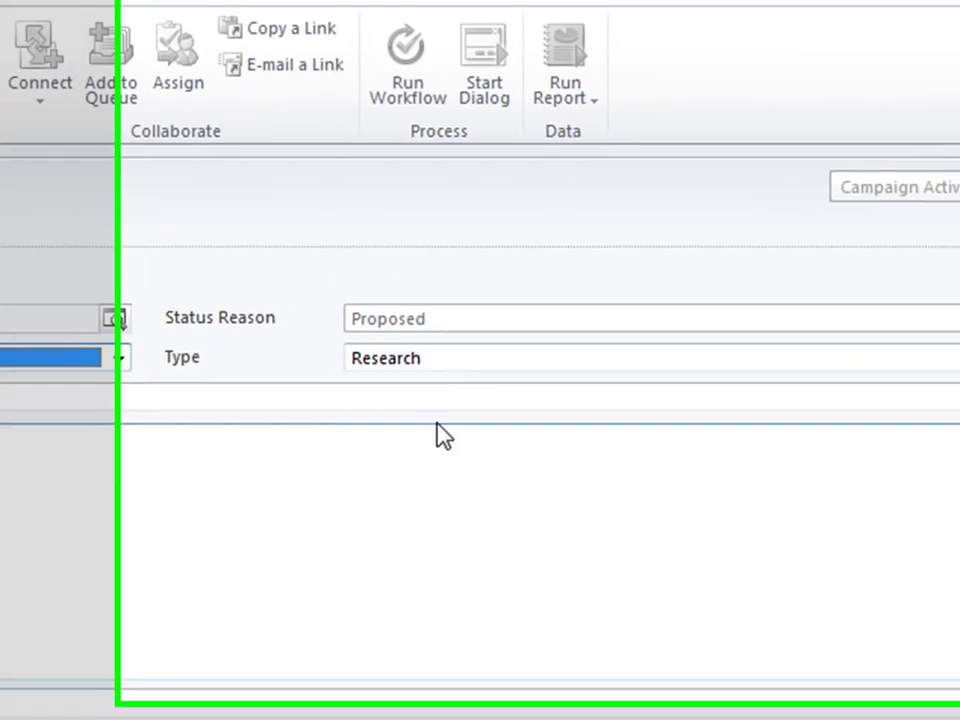
# Step: Set the campaign activity's type to Direct Initial Contact and its subject to "Email invite to 2011 launch event"
pyautogui.click(347, 383)
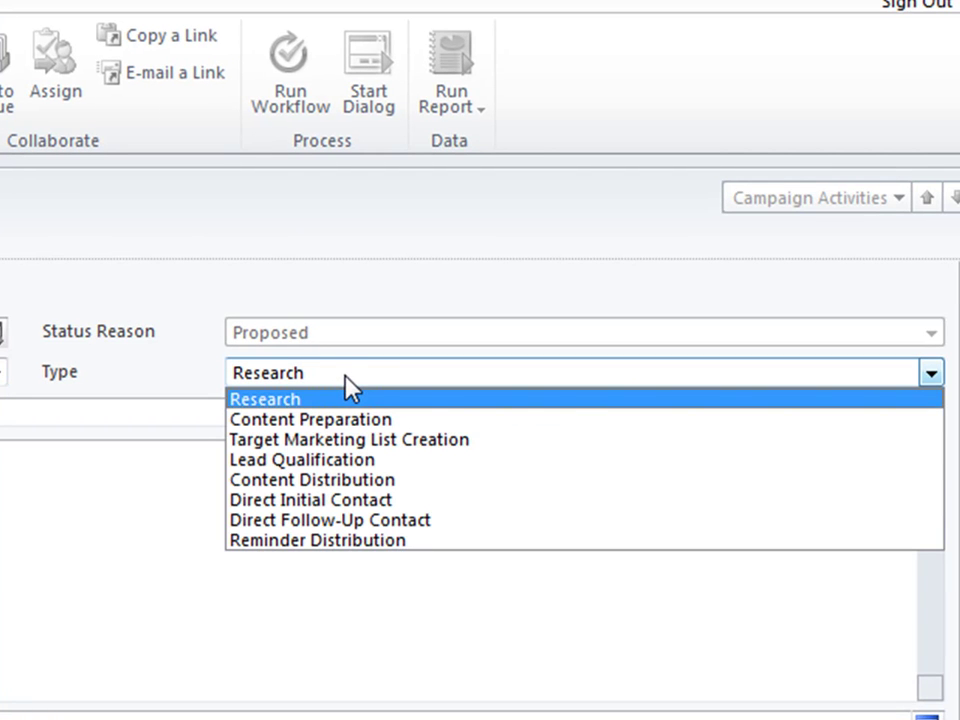
pyautogui.click(370, 500)
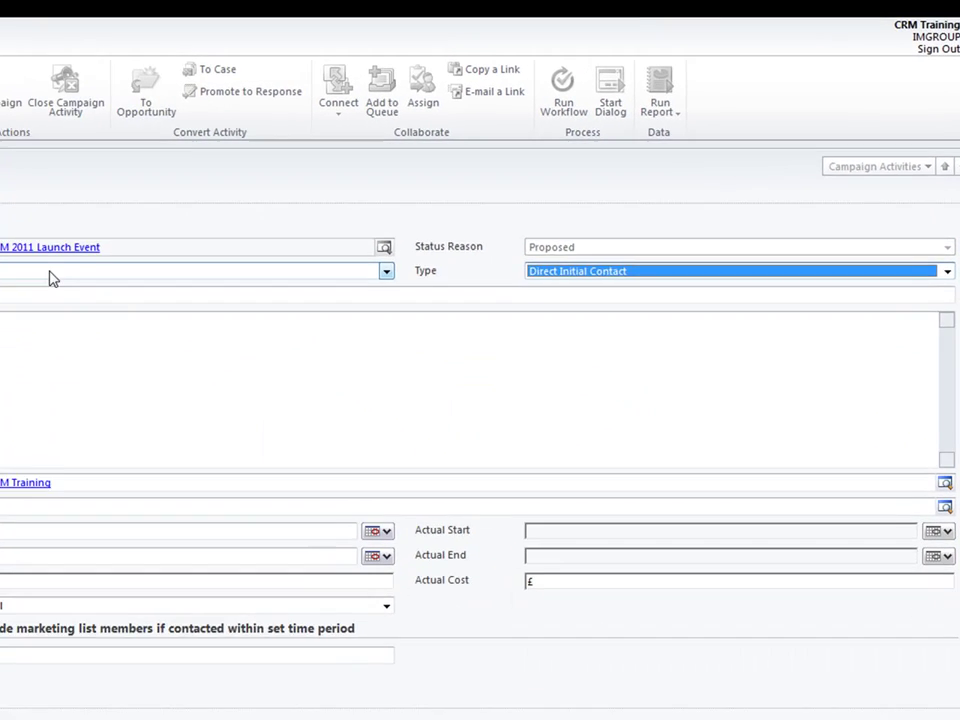
pyautogui.click(13, 290)
pyautogui.write('Email in')
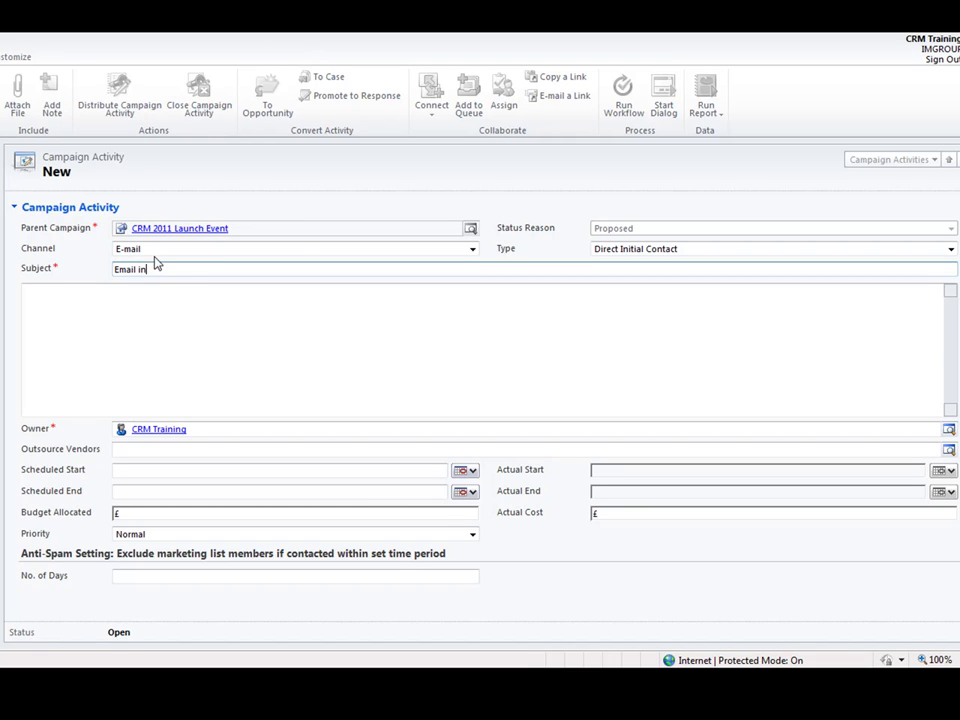
pyautogui.write('vite to 2011 launch event')
pyautogui.click(110, 322)
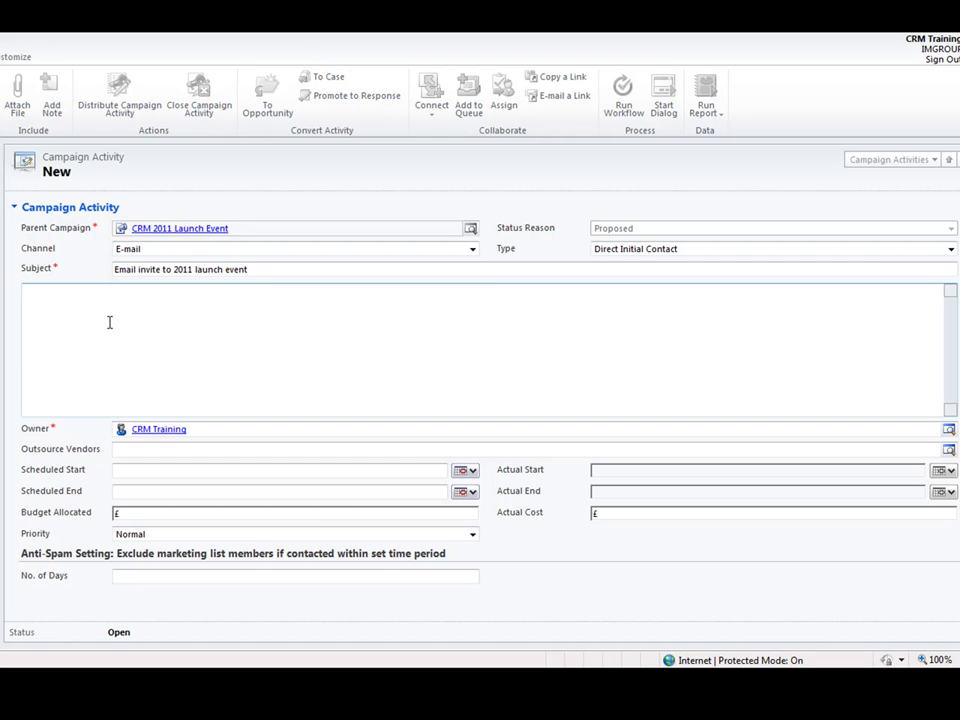
pyautogui.scroll(-1, 100, 310)
pyautogui.scroll(1, 72, 305)
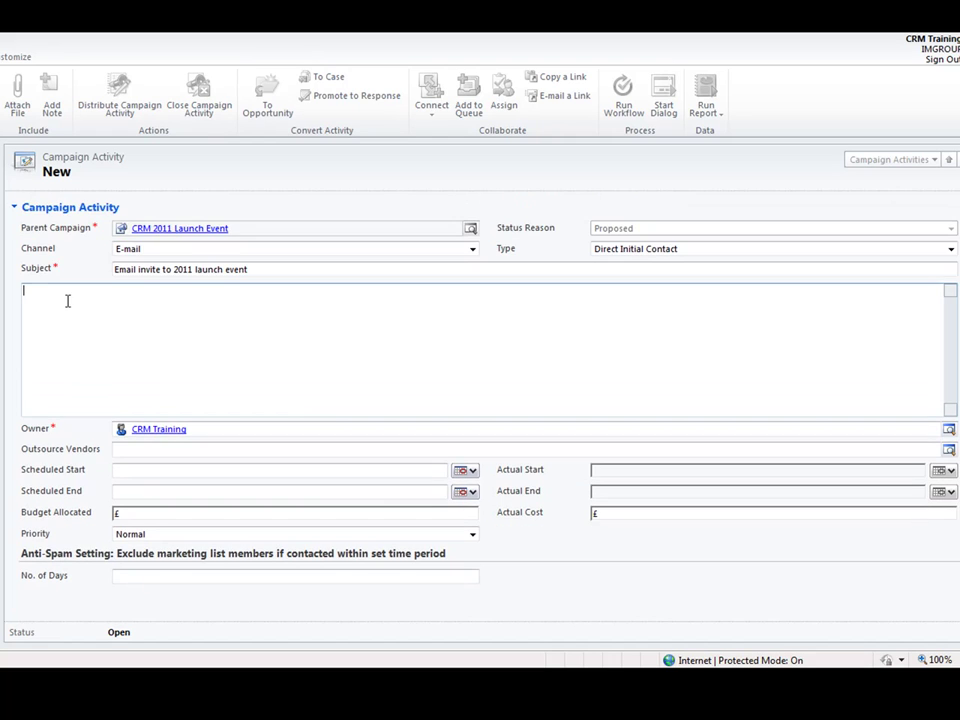
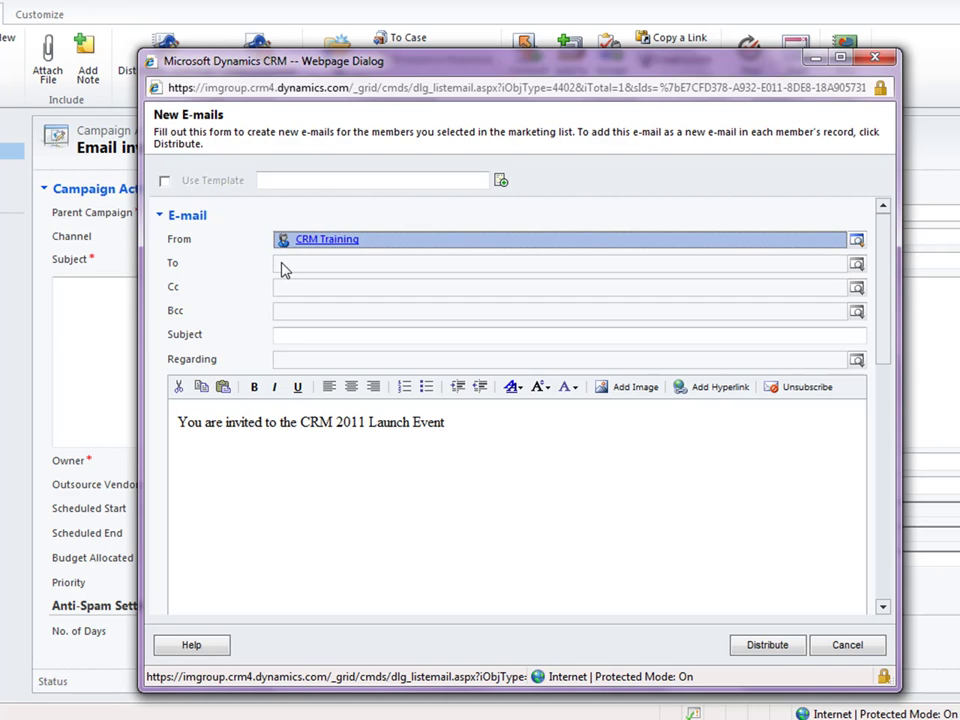
# Step: Distribute the invitation e-mail with subject "Dear valued customer you have been invited to IMGROUP's CRM 2011 launch event", and save and close the campaign activity
pyautogui.click(285, 338)
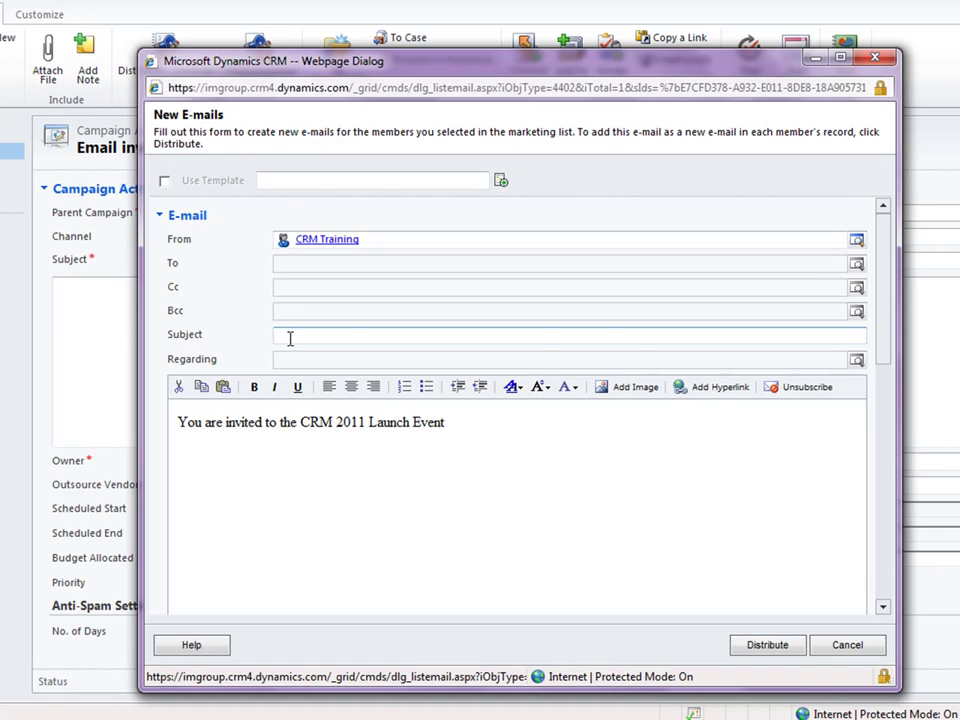
pyautogui.write("Dear valued customer you have been invited to IMGROUP's CRM 2011 launch event")
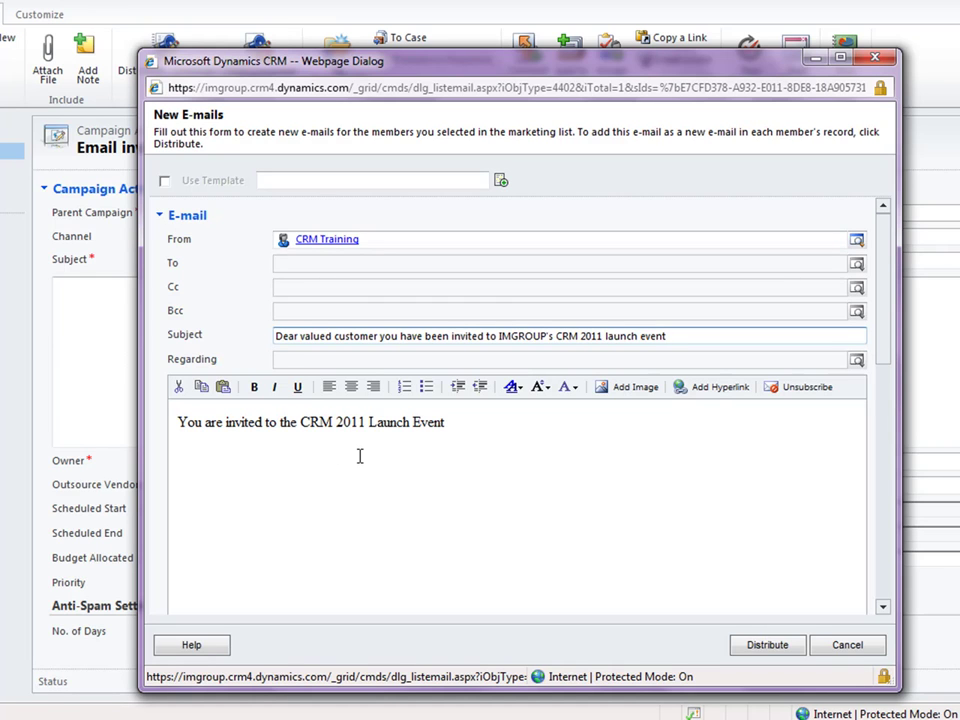
pyautogui.click(799, 647)
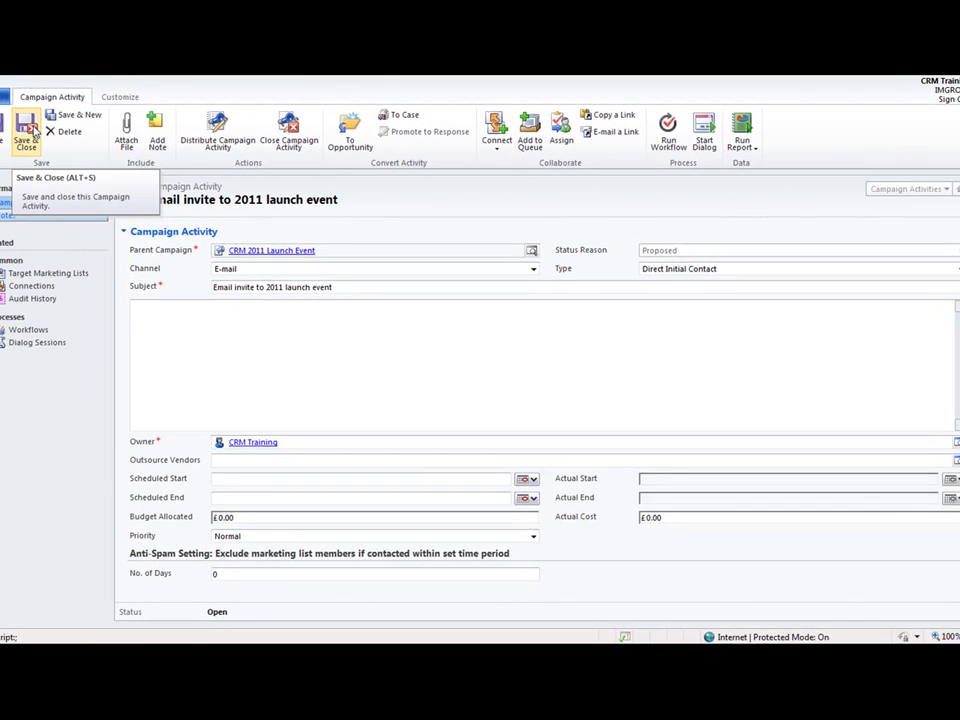
pyautogui.click(47, 146)
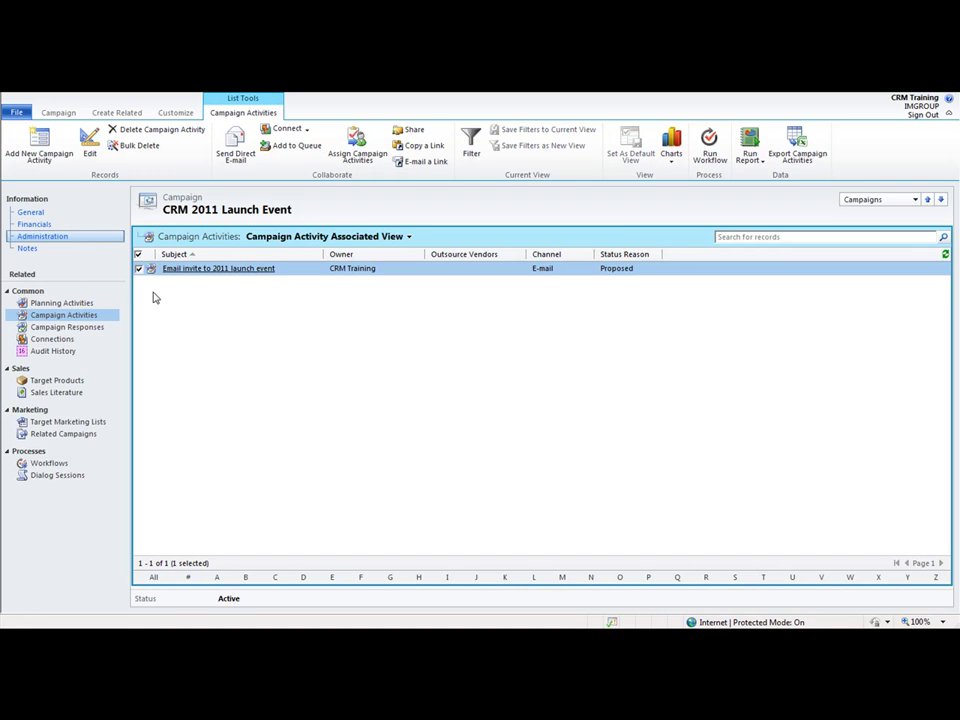
# Step: Start a new campaign response for the CRM 2011 Launch Event campaign
pyautogui.click(74, 331)
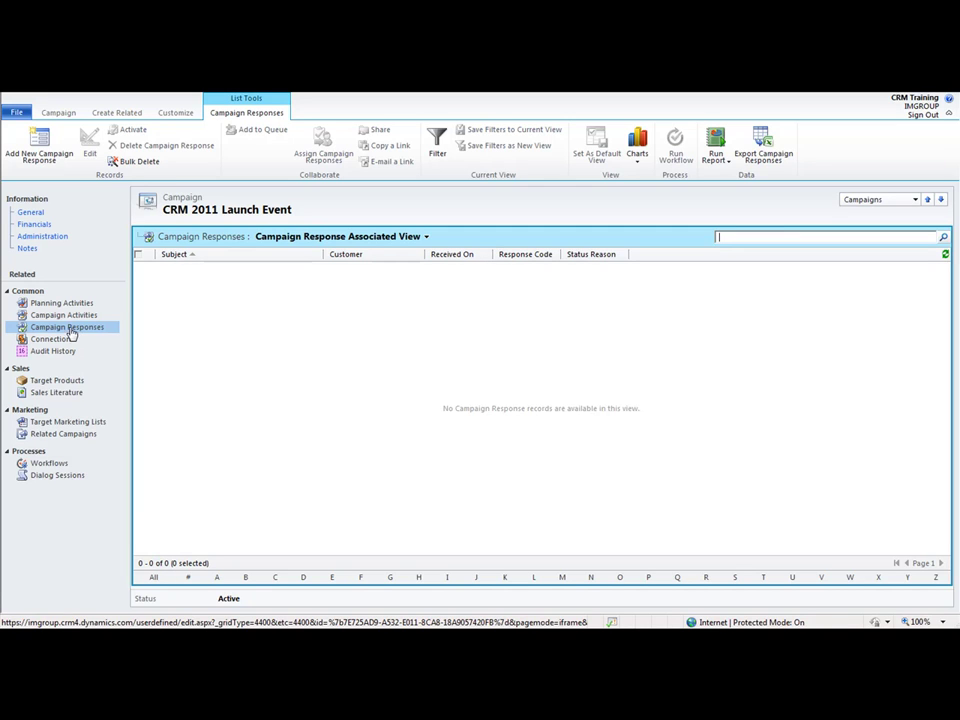
pyautogui.click(56, 146)
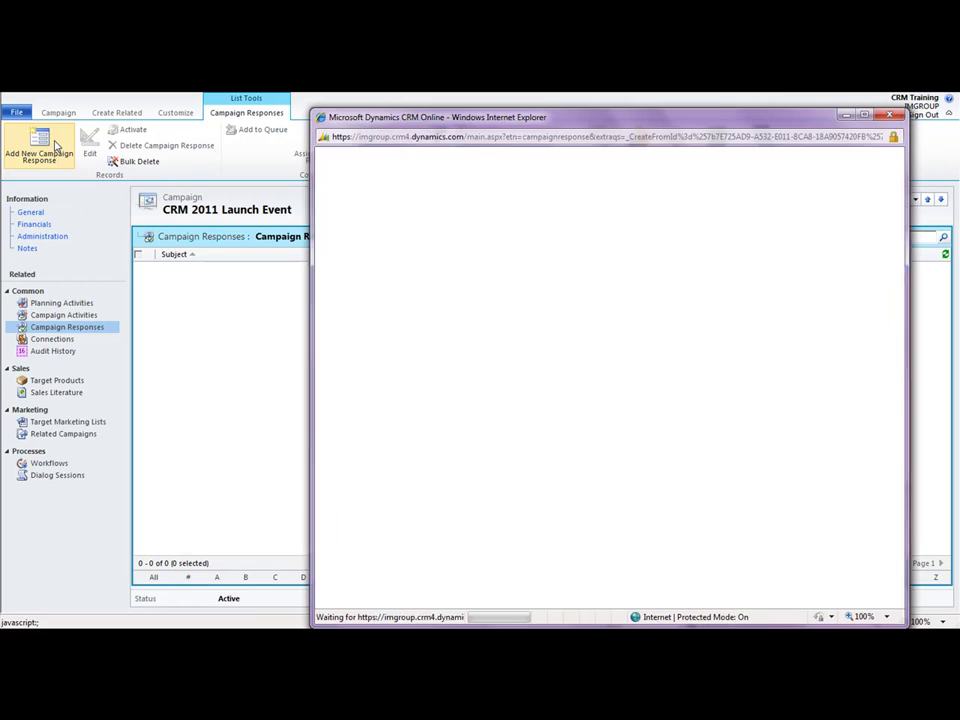
pyautogui.moveTo(582, 114); pyautogui.dragTo(468, 97)
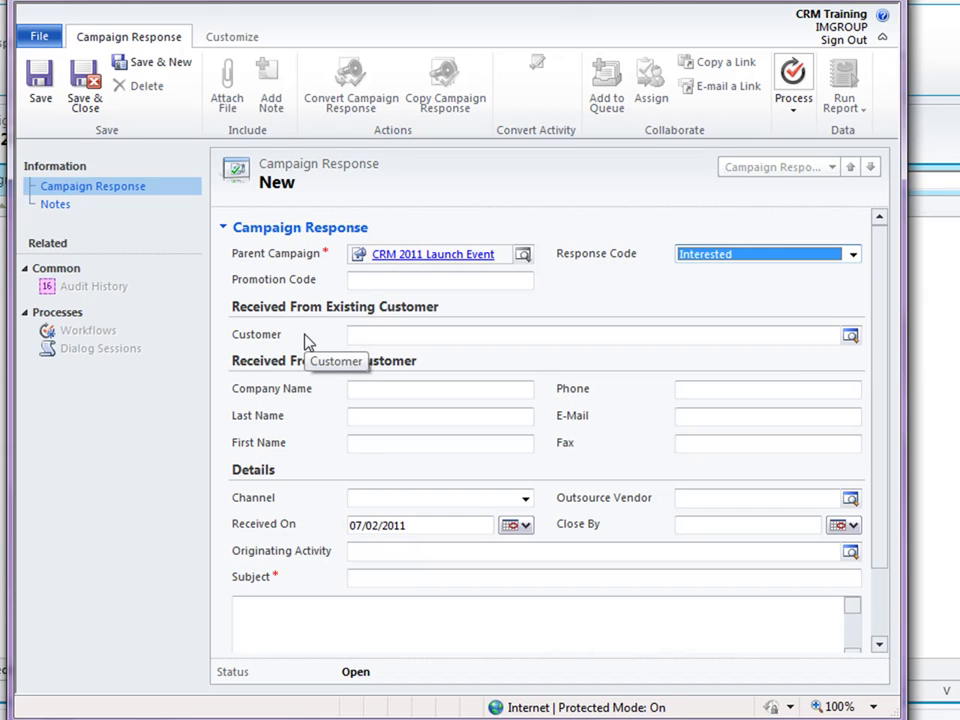
# Step: Look up the existing leads and assign the seventh listed lead as the response's customer
pyautogui.click(851, 340)
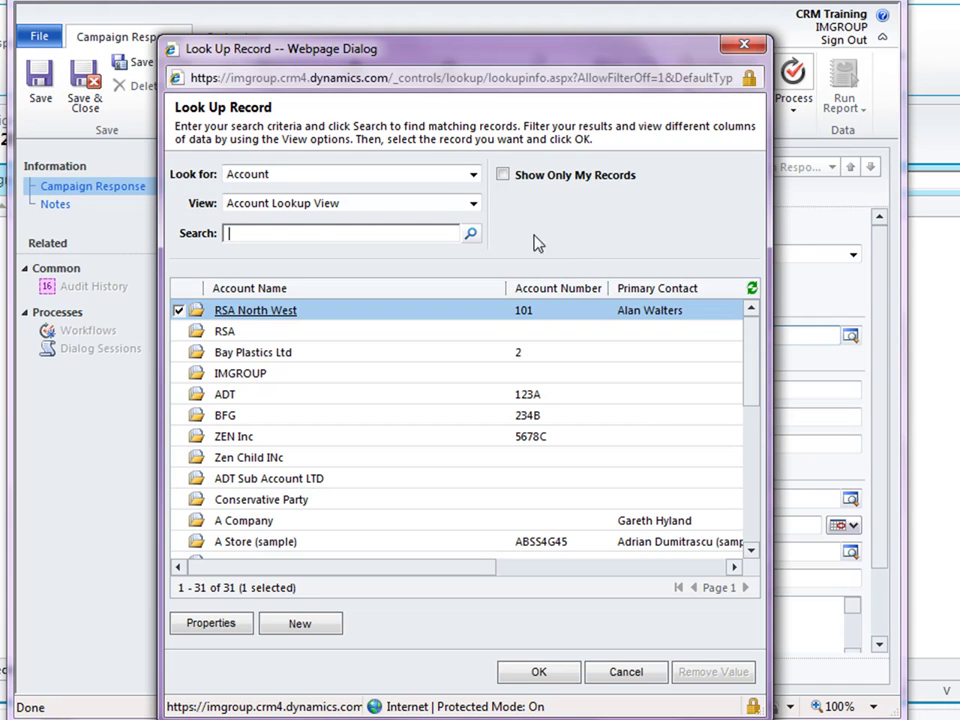
pyautogui.click(472, 176)
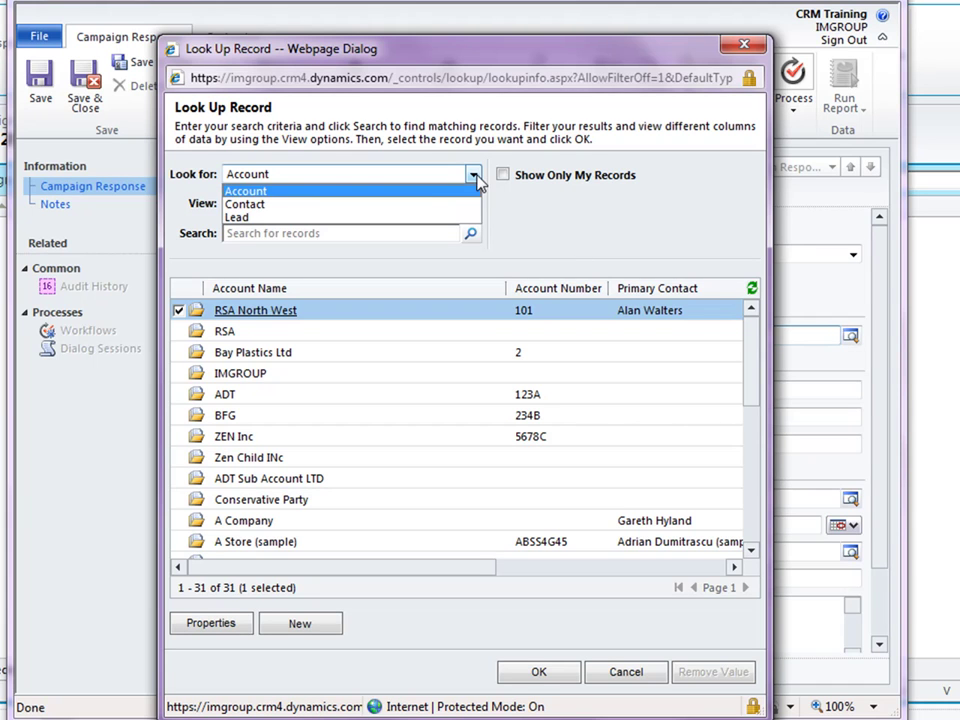
pyautogui.click(436, 217)
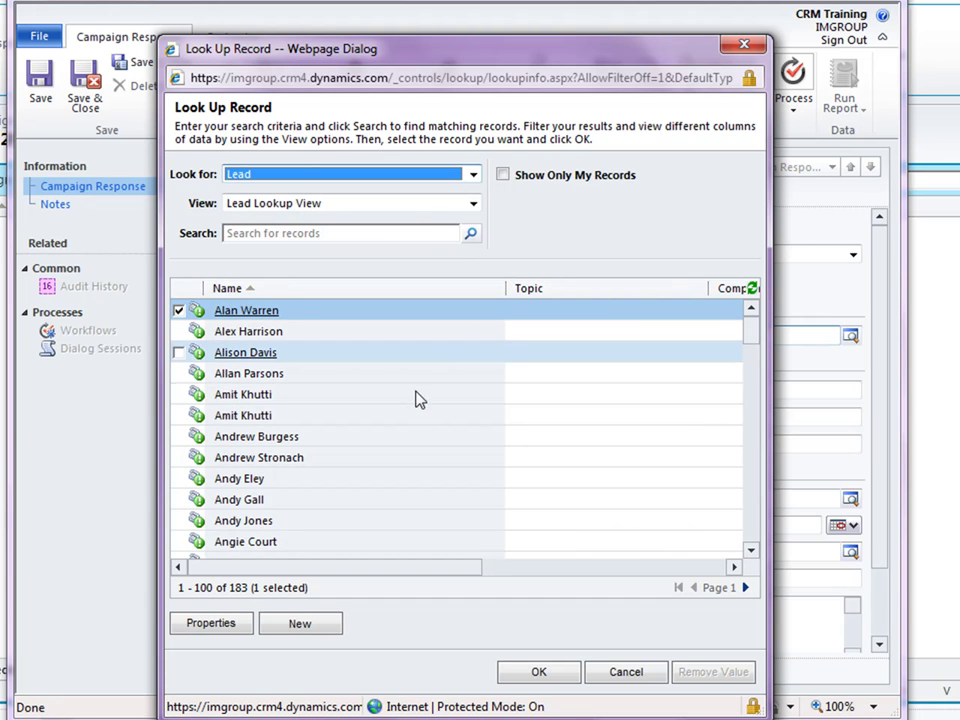
pyautogui.doubleClick(413, 437)
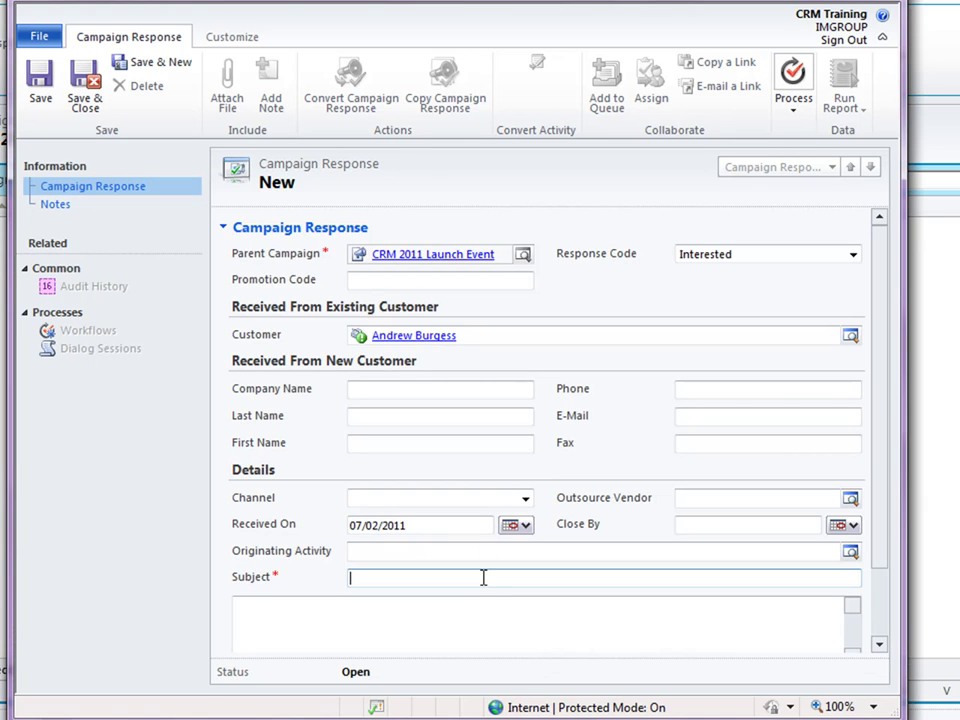
# Step: Enter a subject stating that the lead would like to attend the event, and save the campaign response
pyautogui.write('Andrew would like to att')
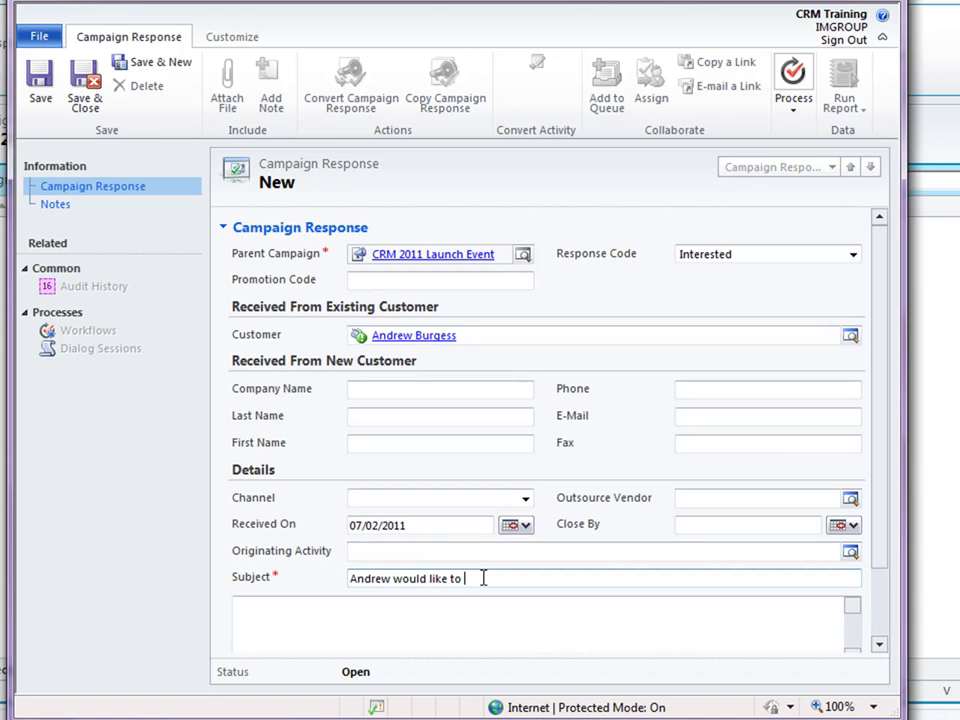
pyautogui.write('end event')
pyautogui.click(41, 88)
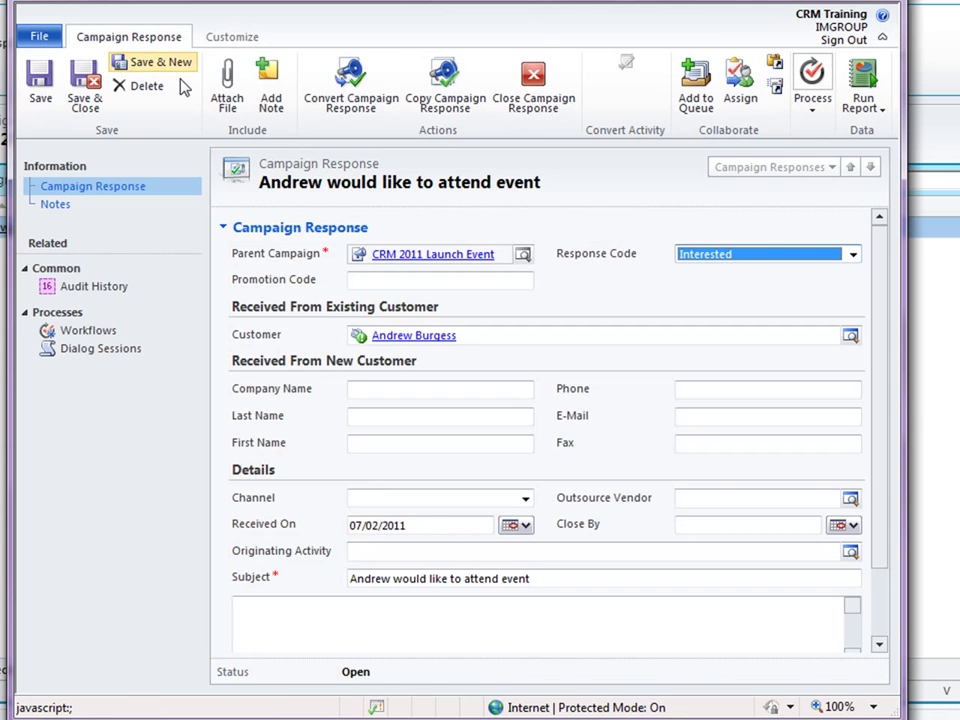
# Step: Review the options for closing and converting the campaign response without converting it, and return to the campaign's response list
pyautogui.click(388, 112)
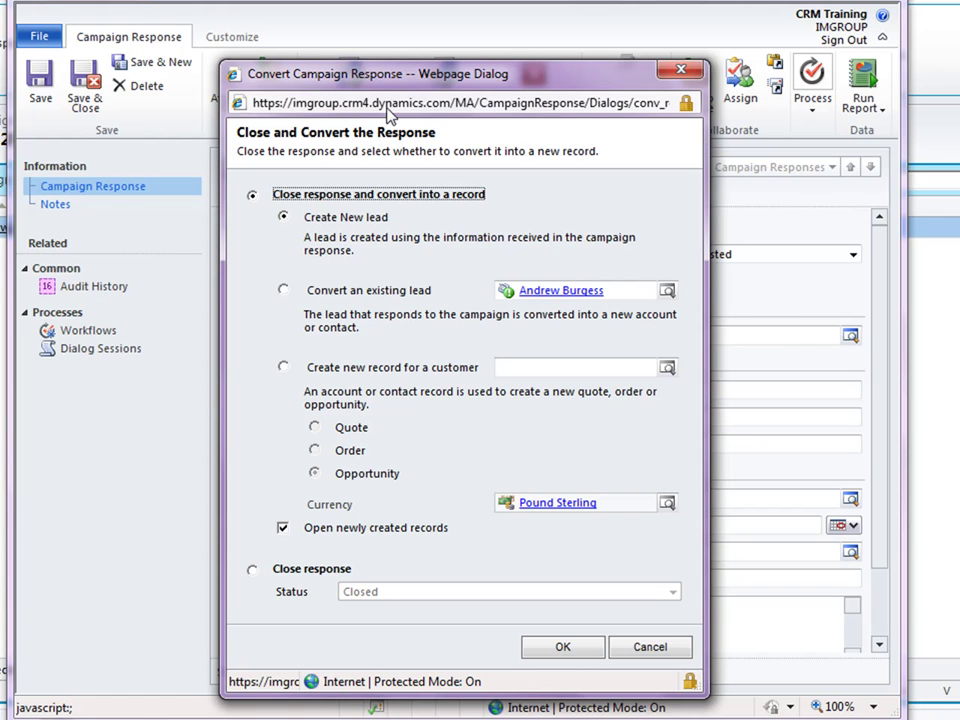
pyautogui.click(658, 645)
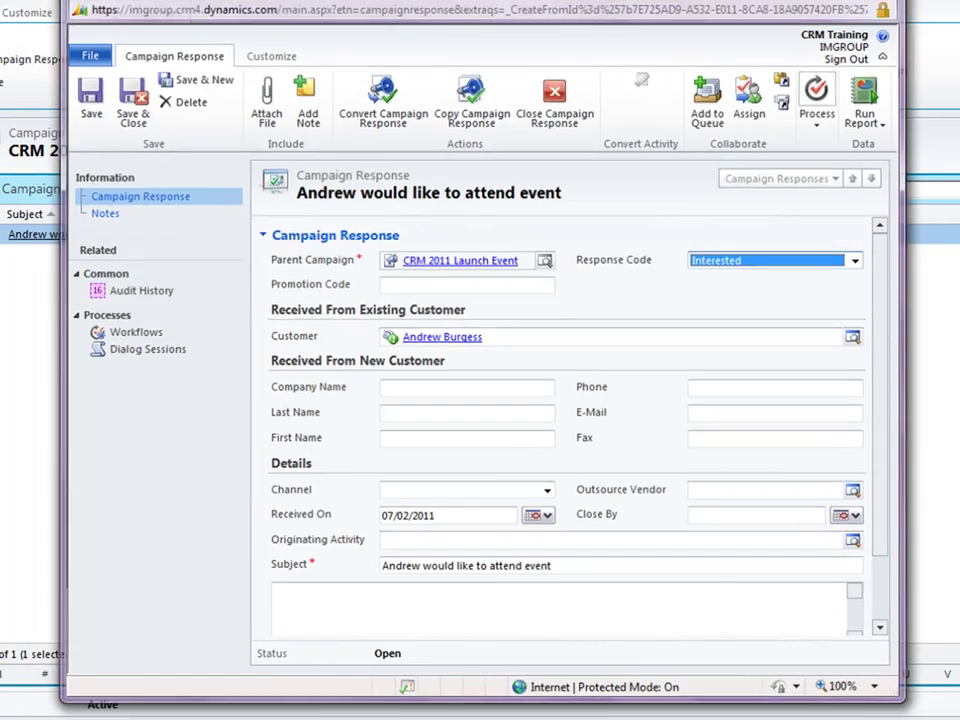
pyautogui.click(886, 3)
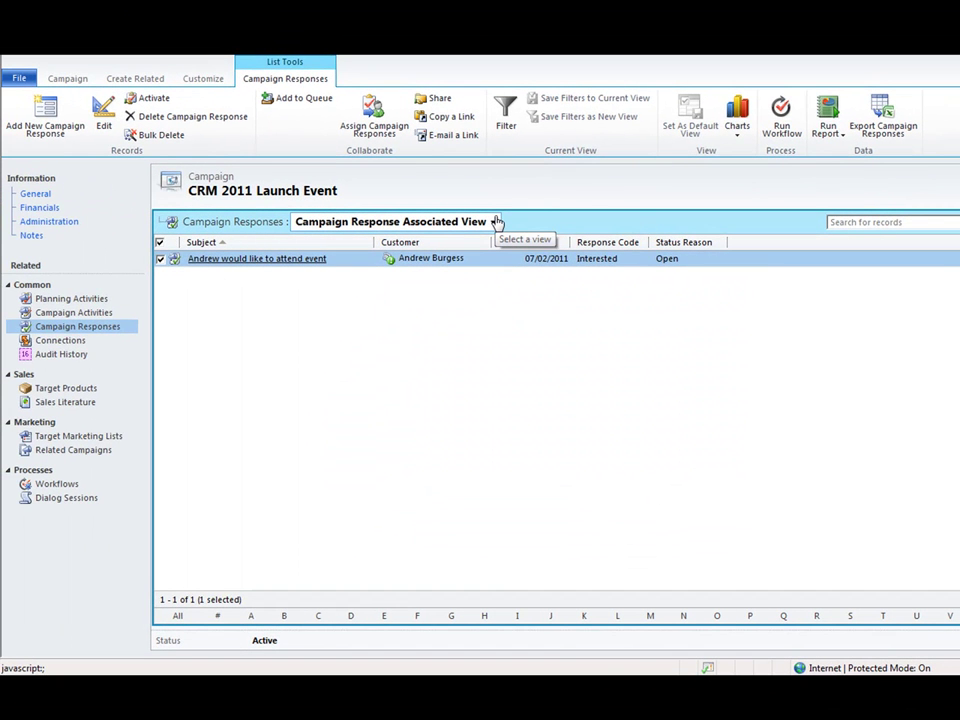